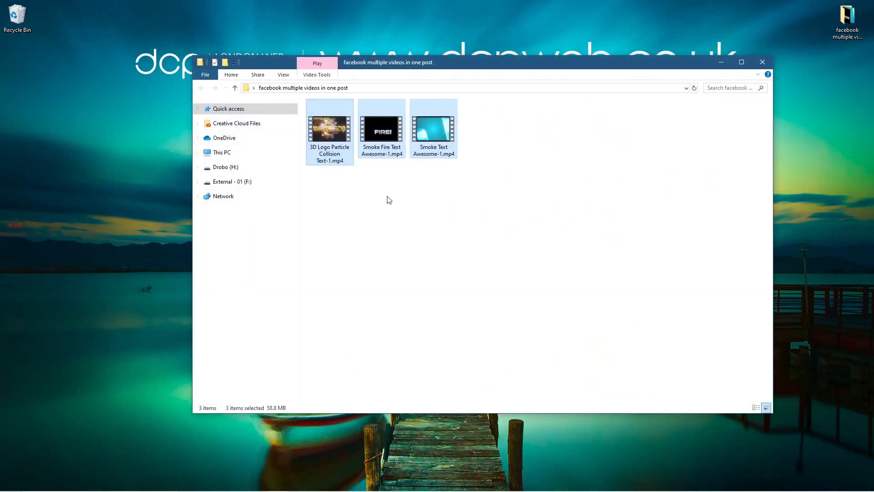
pyautogui.doubleClick(326, 137)
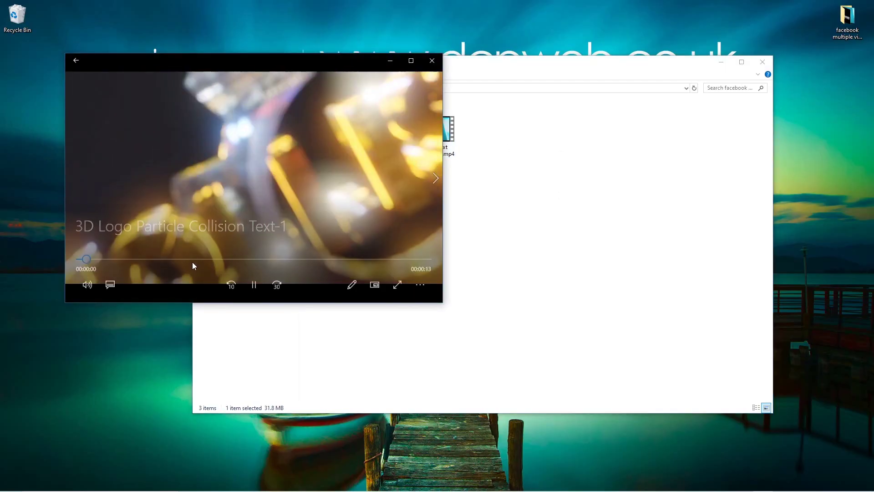
pyautogui.moveTo(302, 77); pyautogui.dragTo(304, 110)
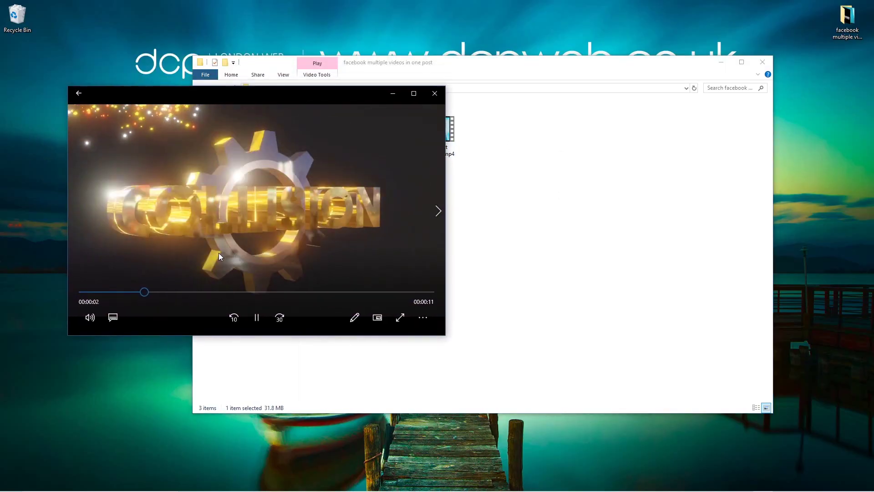
pyautogui.click(434, 93)
pyautogui.doubleClick(406, 160)
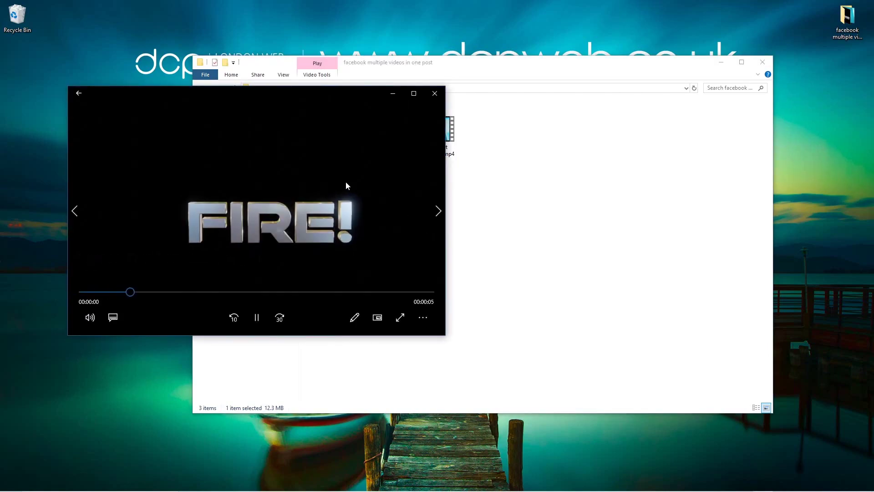
pyautogui.click(435, 93)
pyautogui.doubleClick(444, 136)
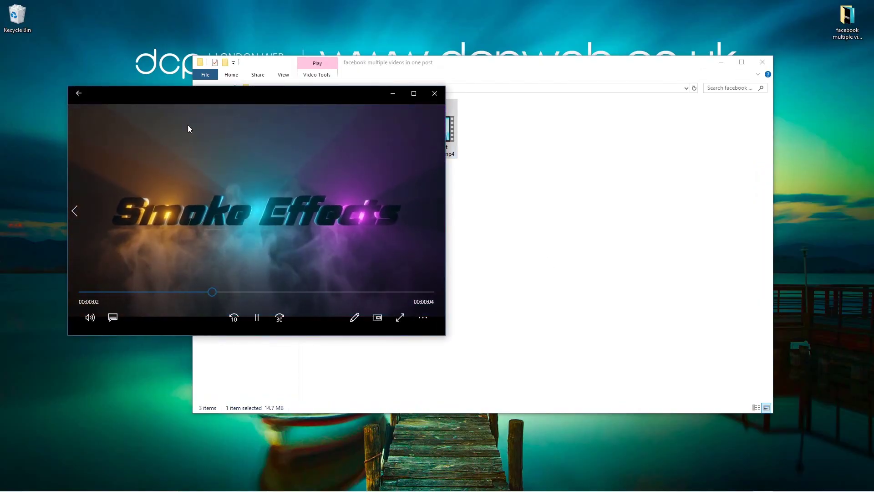
pyautogui.click(435, 93)
pyautogui.moveTo(511, 205); pyautogui.dragTo(319, 136)
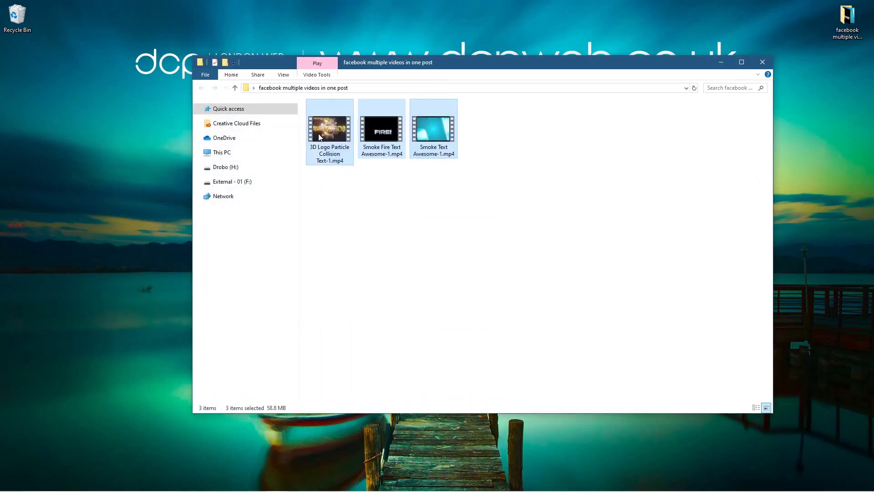
# - Deselect the three video files and bring up Firefox showing the DCP Web Designers business page
pyautogui.click(567, 310)
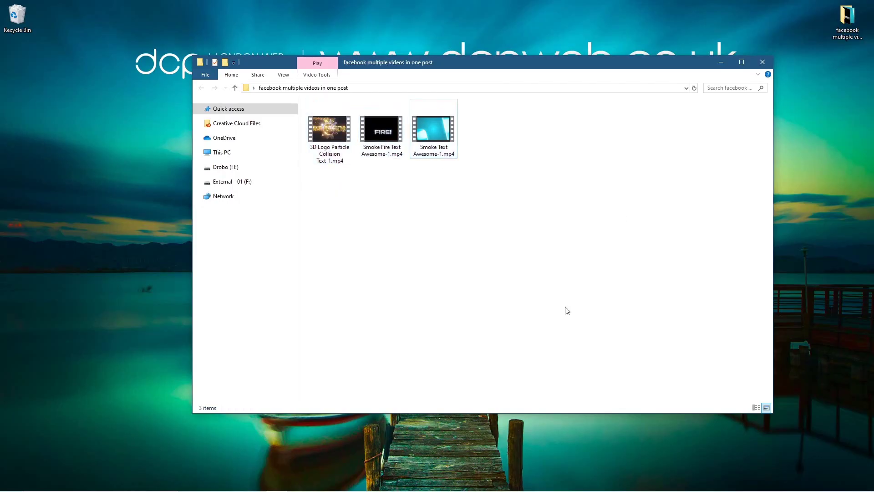
pyautogui.moveTo(567, 489)
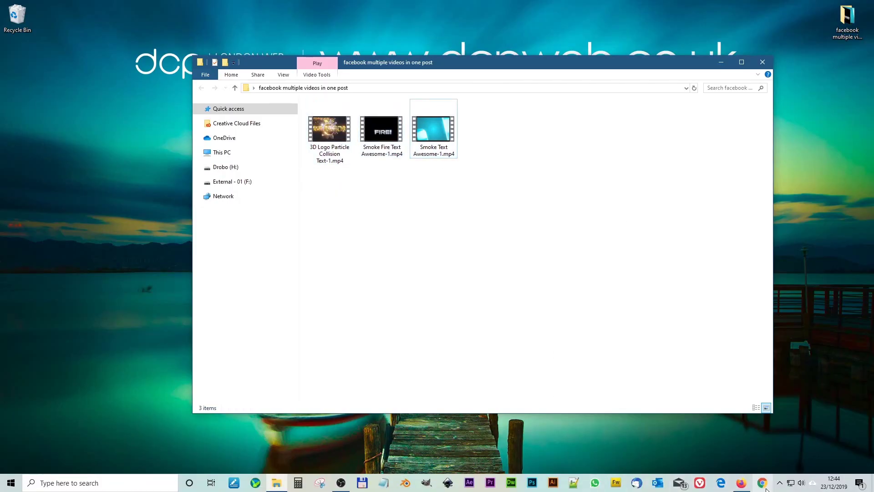
pyautogui.click(741, 483)
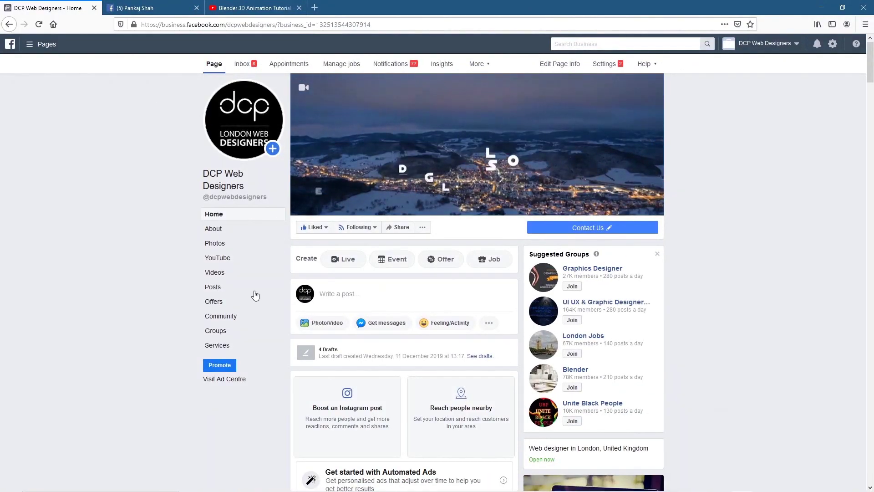
pyautogui.scroll(-5, 114, 296)
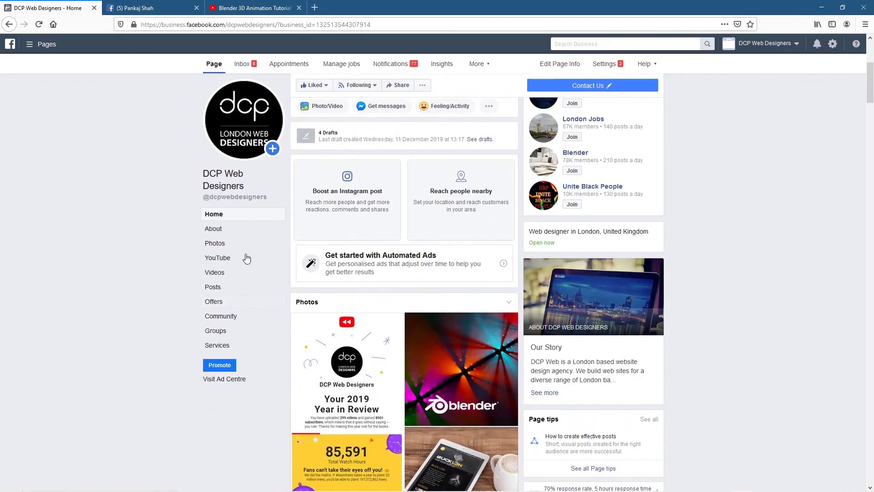
pyautogui.scroll(5, 294, 258)
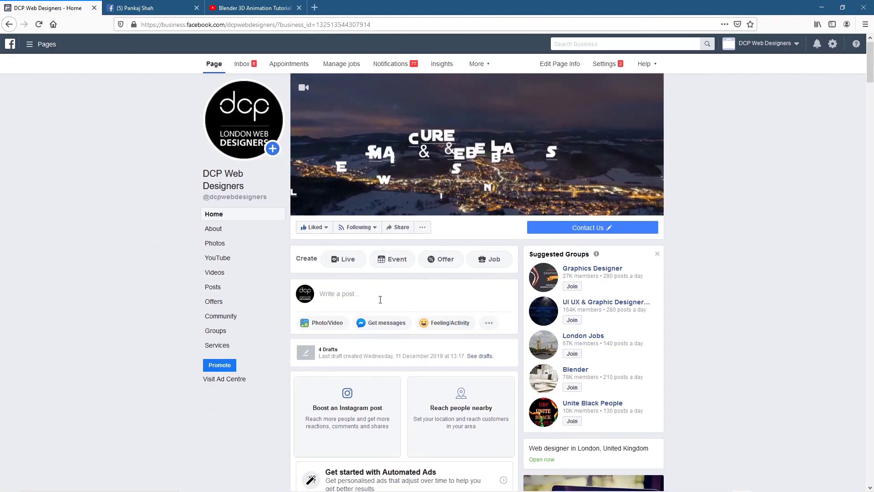
# - Start a new personal timeline post and drag the three Blender videos into it from File Explorer
pyautogui.click(143, 6)
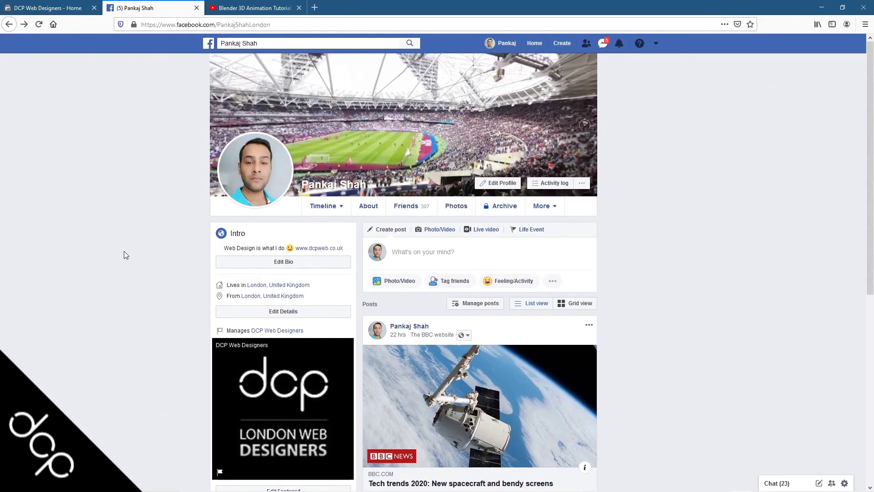
pyautogui.click(419, 254)
pyautogui.press('super+Left')
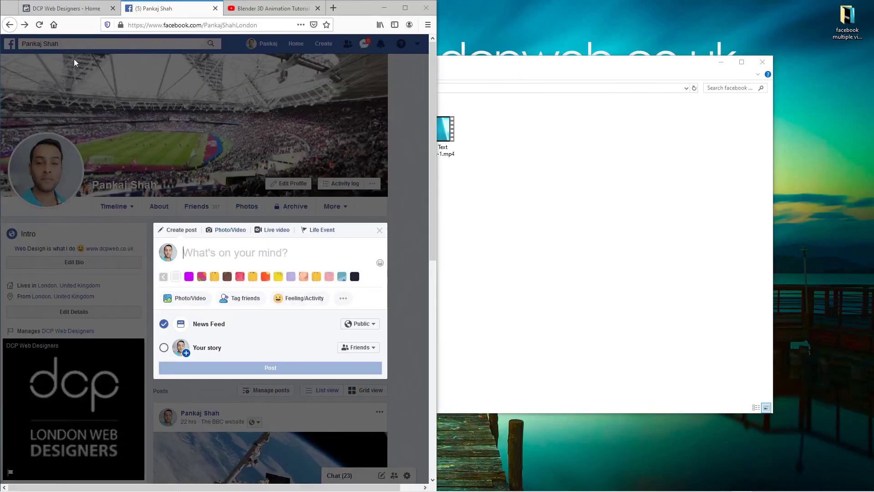
pyautogui.click(669, 138)
pyautogui.moveTo(731, 147); pyautogui.dragTo(251, 334)
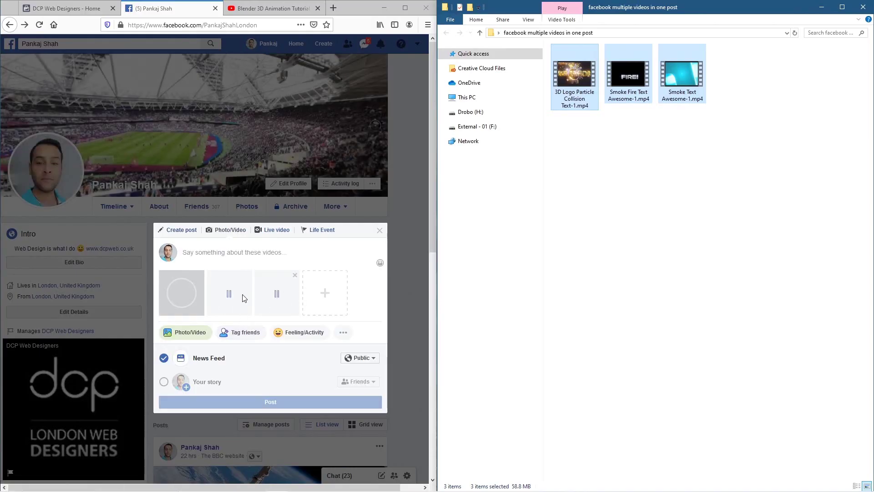
pyautogui.click(206, 254)
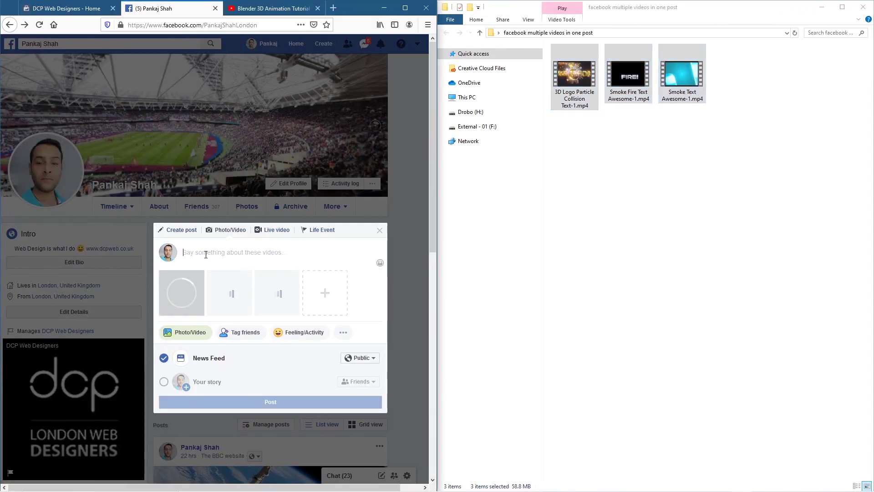
pyautogui.click(273, 8)
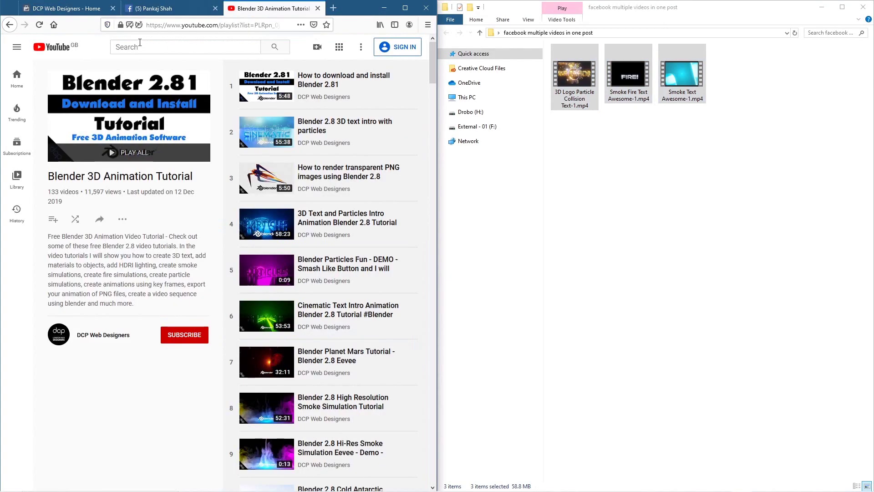
# - Copy the Blender 3D Animation Tutorial playlist URL from the address bar, then return to the Facebook draft
pyautogui.click(202, 26)
pyautogui.rightClick(207, 26)
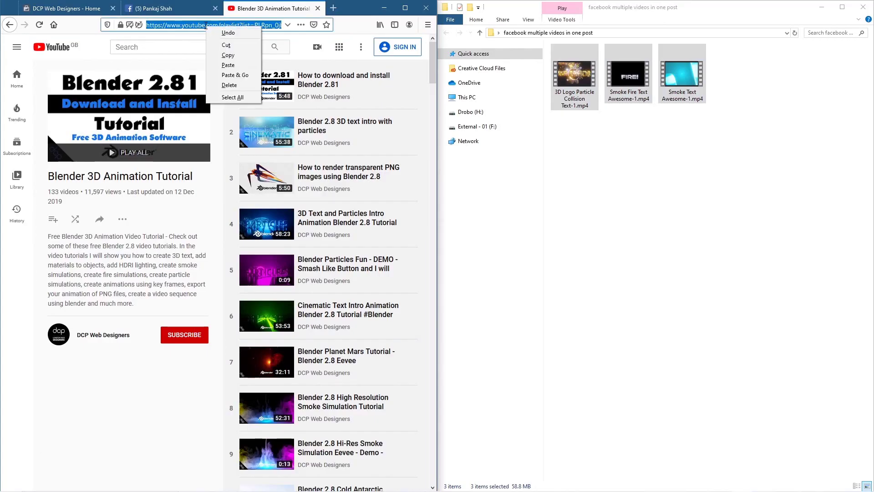
pyautogui.click(226, 55)
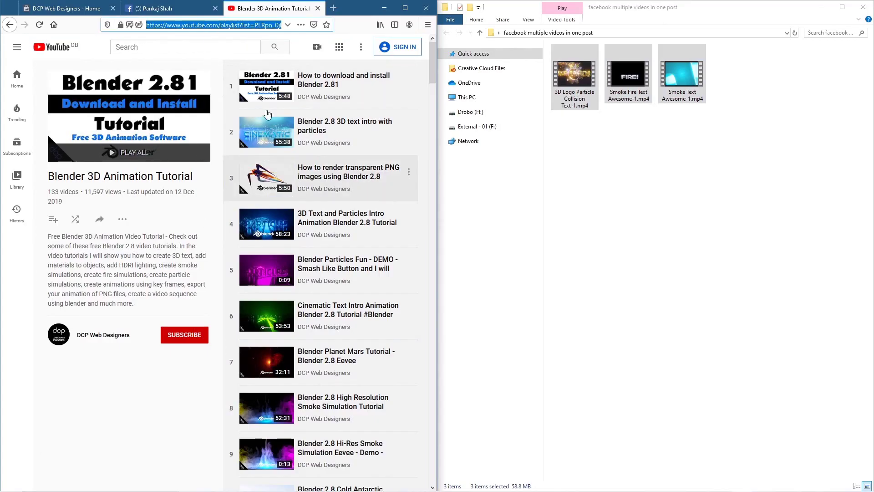
pyautogui.scroll(-15, 302, 250)
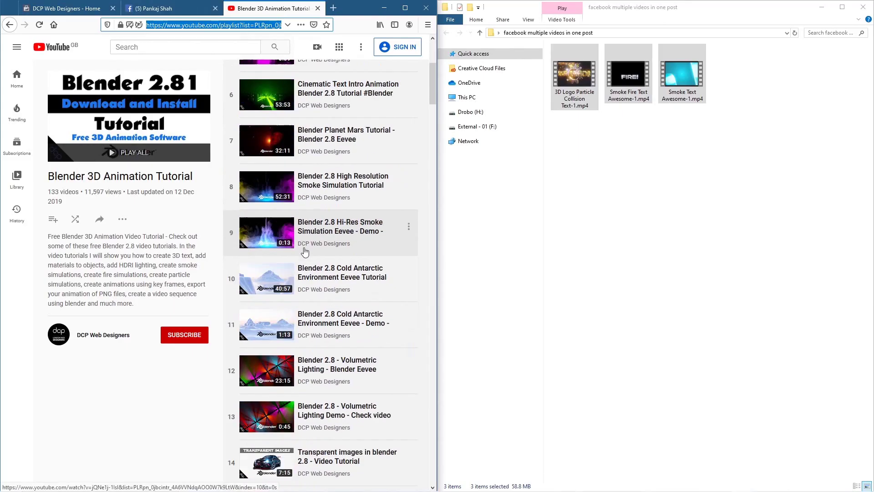
pyautogui.scroll(15, 304, 246)
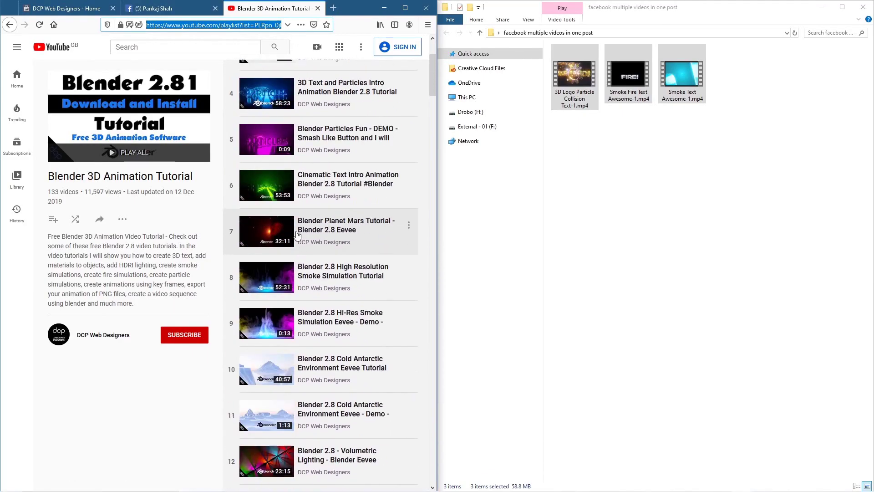
pyautogui.click(152, 9)
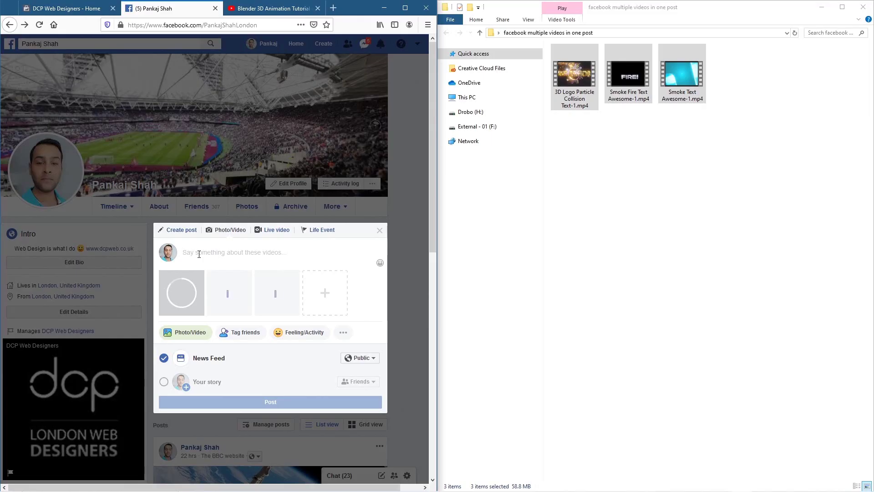
# - Caption the post 'Click here for some free Blender 3D tutorials:' and paste the playlist link after it
pyautogui.write('Cilck h')
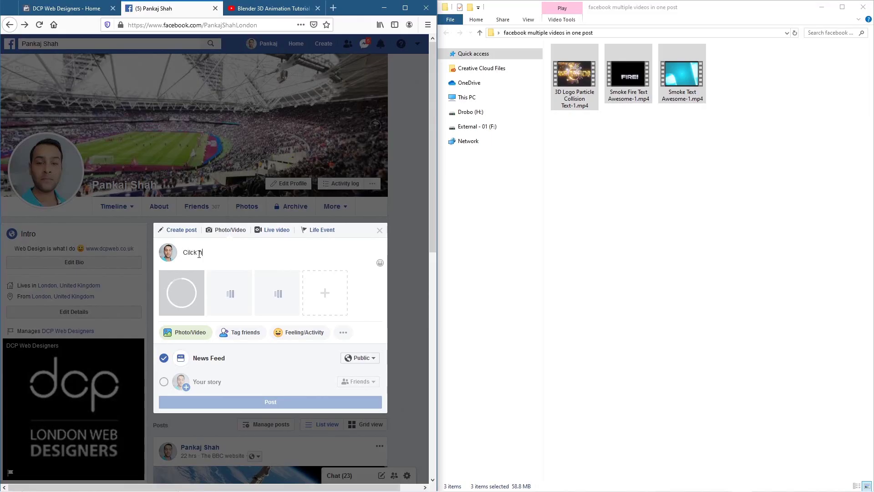
pyautogui.write('ere for some free')
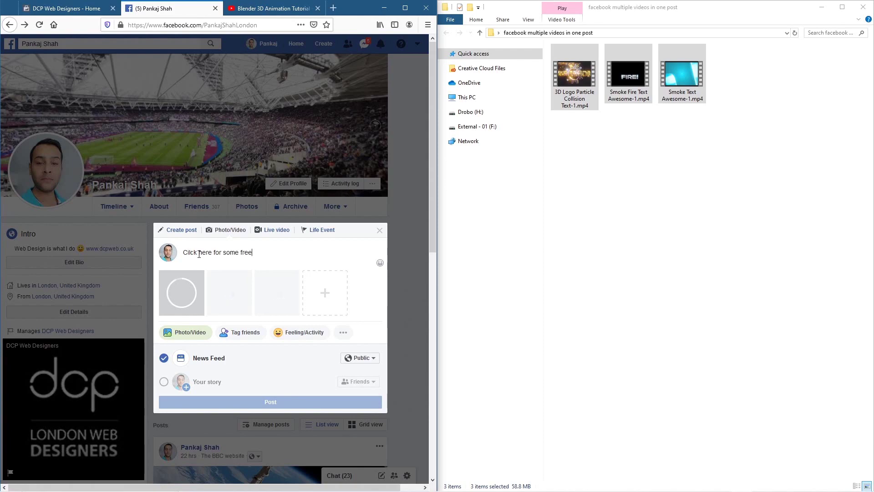
pyautogui.write(' Blender 3D tutorials:')
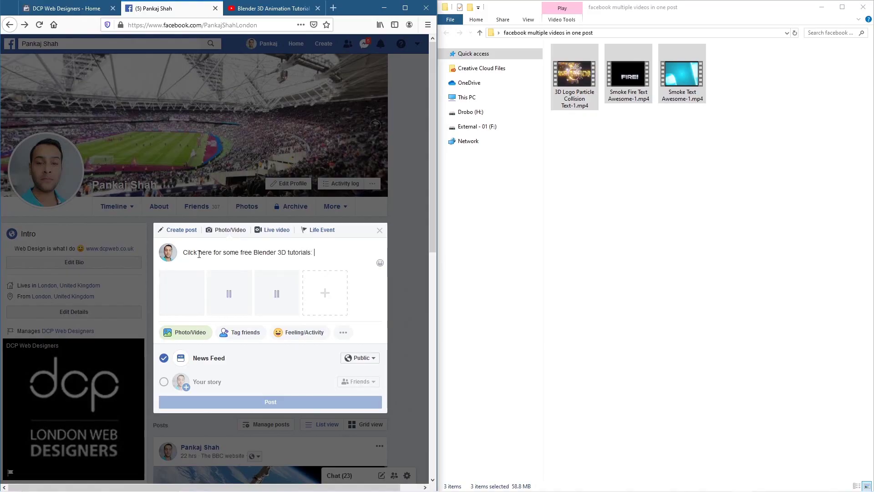
pyautogui.hotkey('ctrl', 'v')
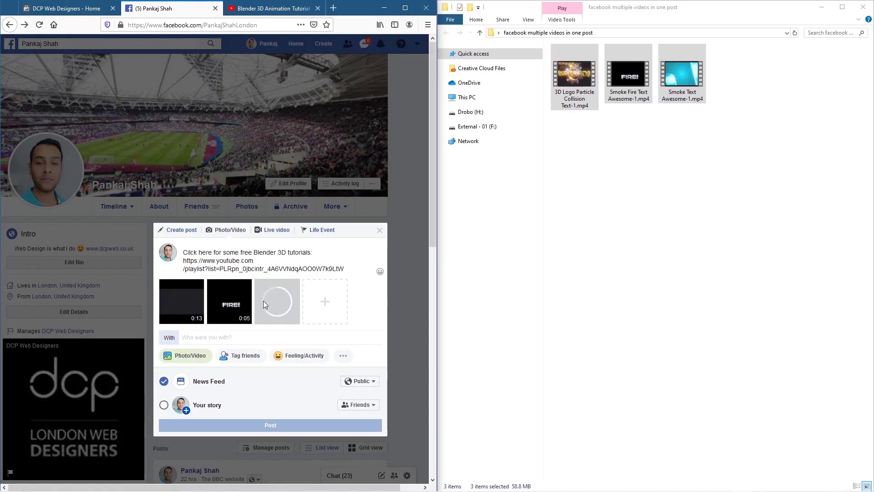
pyautogui.click(404, 8)
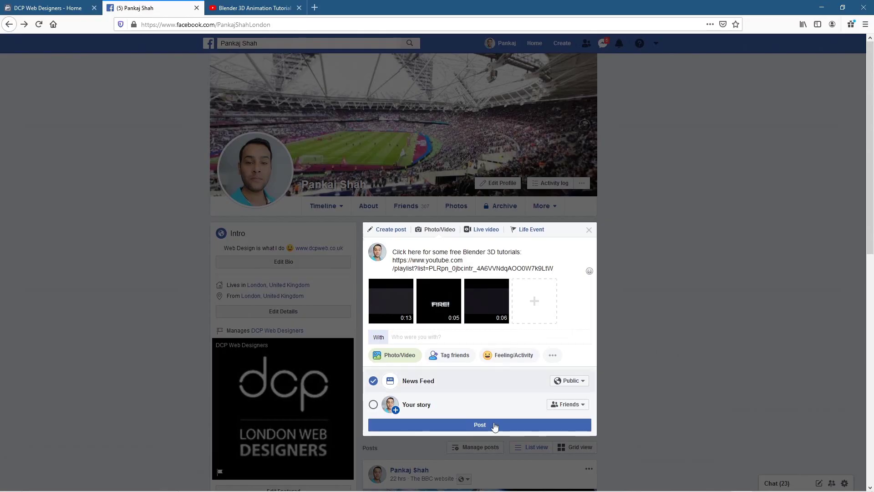
# - Post the video draft to the timeline and close the video processing notice
pyautogui.click(476, 426)
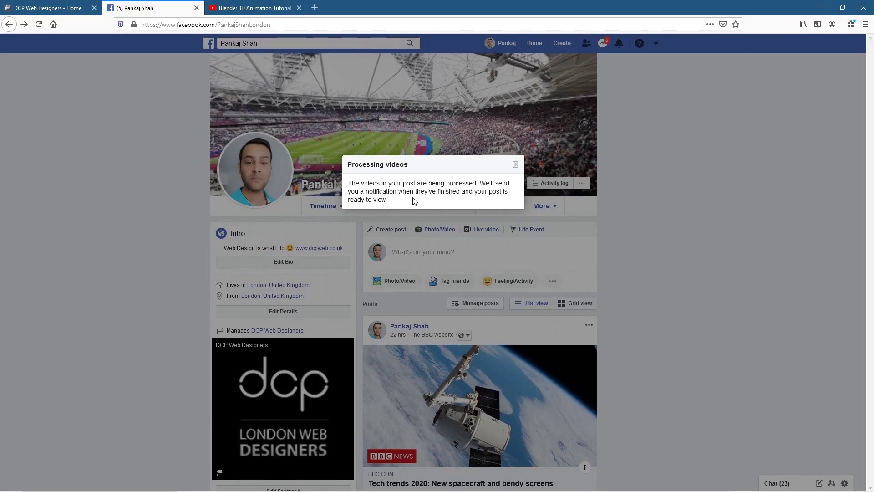
pyautogui.click(516, 165)
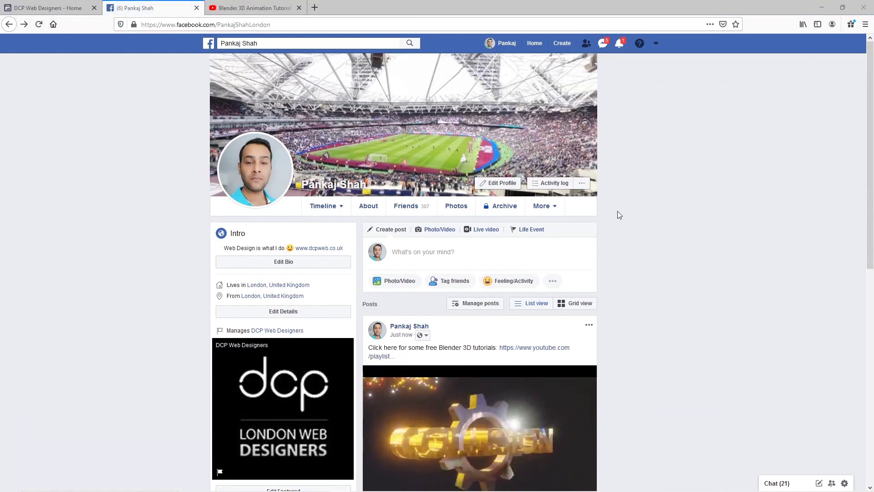
# - Scroll the timeline to review the new post's playlist link and three Blender video previews
pyautogui.click(671, 220)
pyautogui.scroll(-2, 673, 232)
pyautogui.scroll(-2, 677, 244)
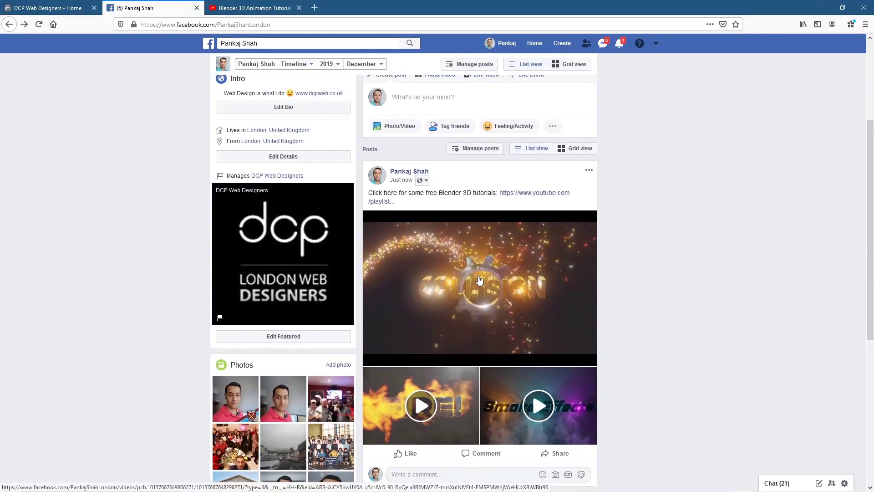
pyautogui.scroll(-2, 691, 271)
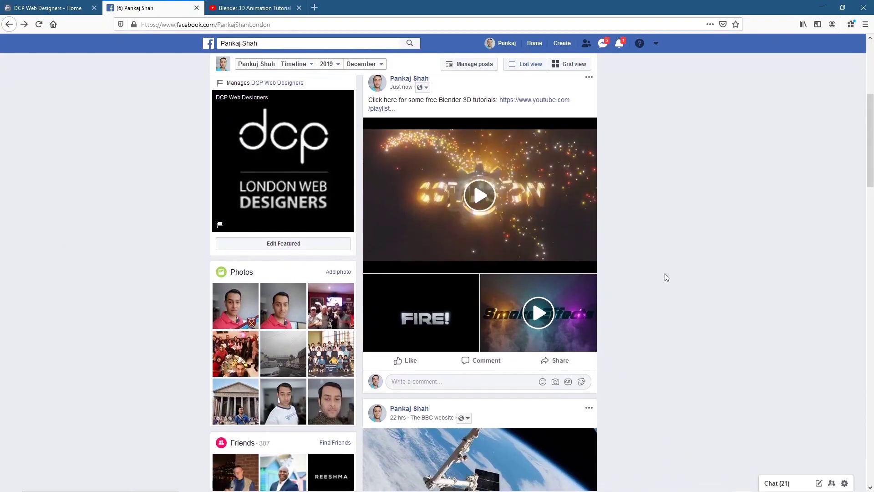
pyautogui.scroll(2, 433, 323)
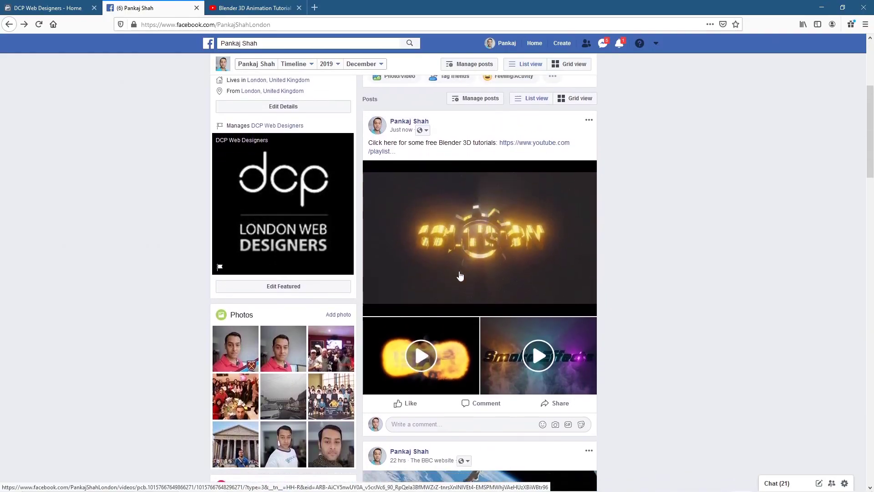
pyautogui.scroll(-2, 461, 275)
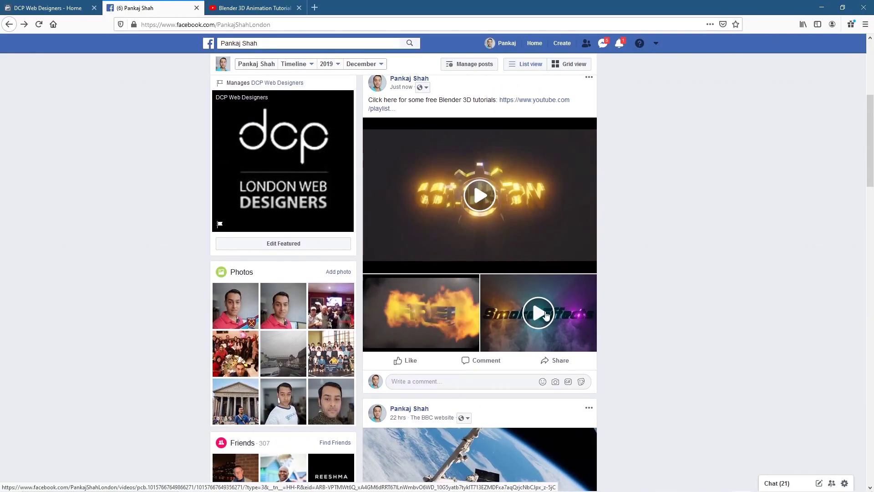
pyautogui.scroll(-1, 455, 314)
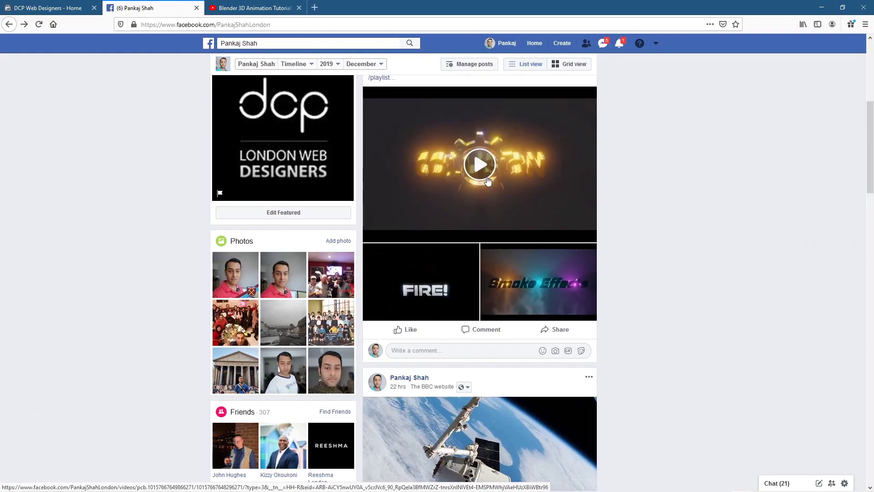
pyautogui.scroll(2, 501, 227)
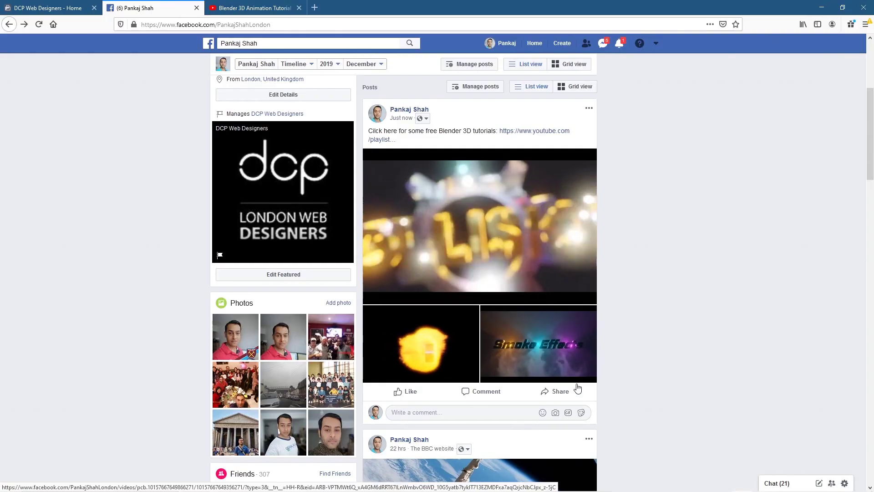
pyautogui.click(566, 394)
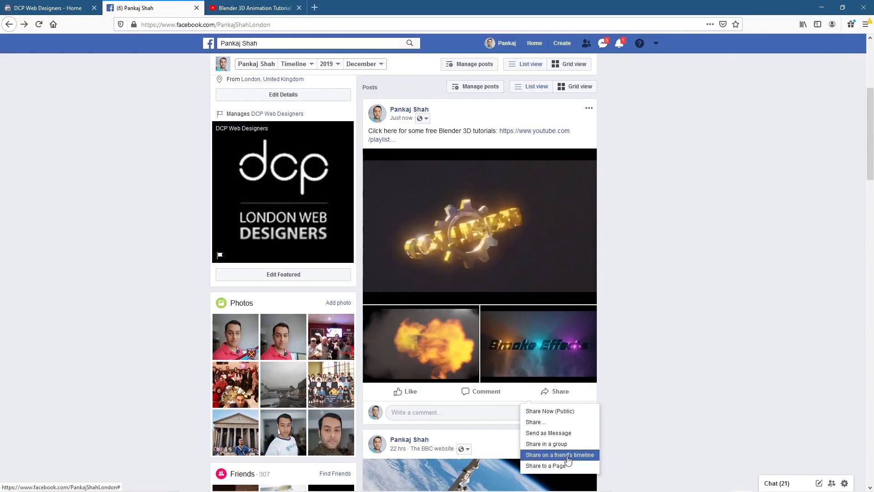
# - Pick DCP Web Designers as share target, then cancel and copy the post's caption and playlist link
pyautogui.click(546, 467)
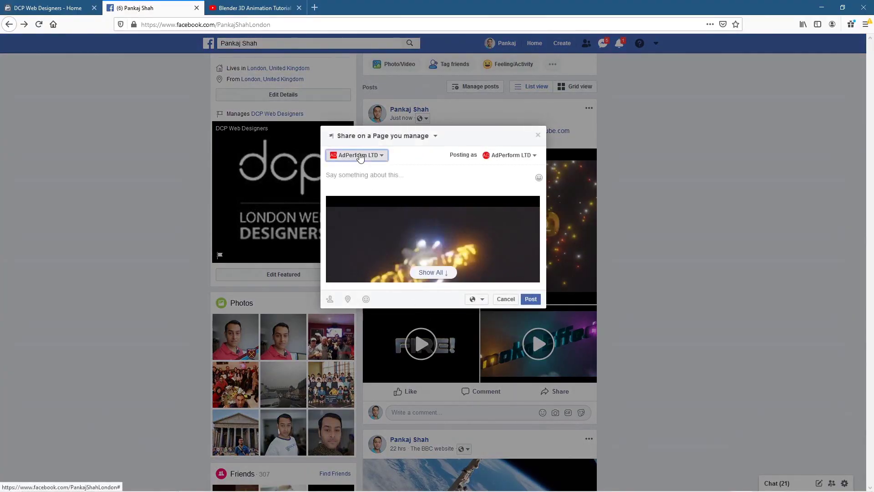
pyautogui.click(360, 157)
pyautogui.click(361, 178)
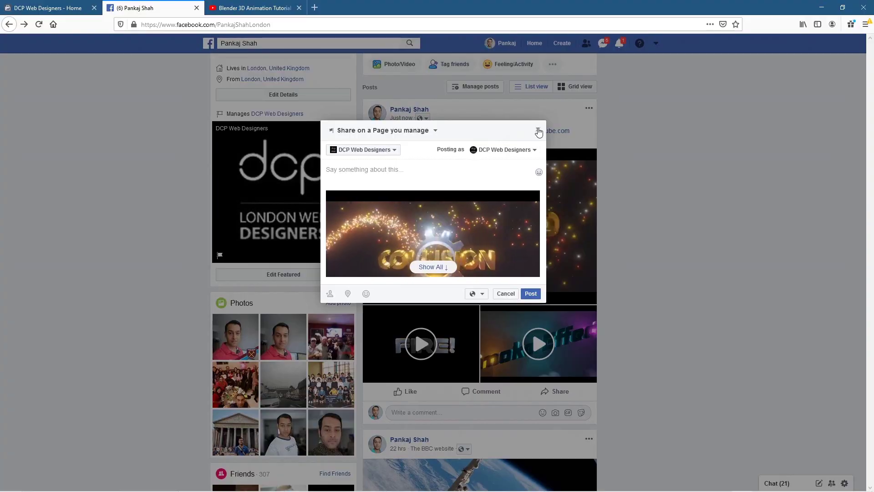
pyautogui.click(538, 131)
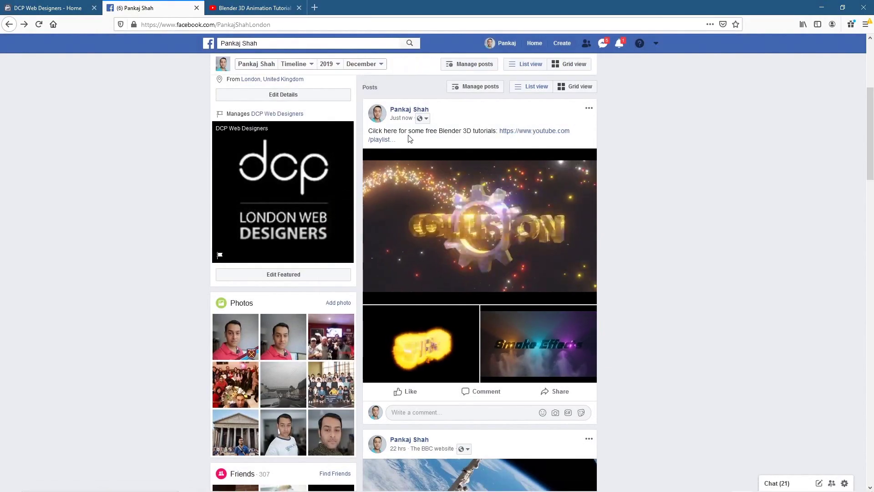
pyautogui.moveTo(409, 139); pyautogui.dragTo(372, 131)
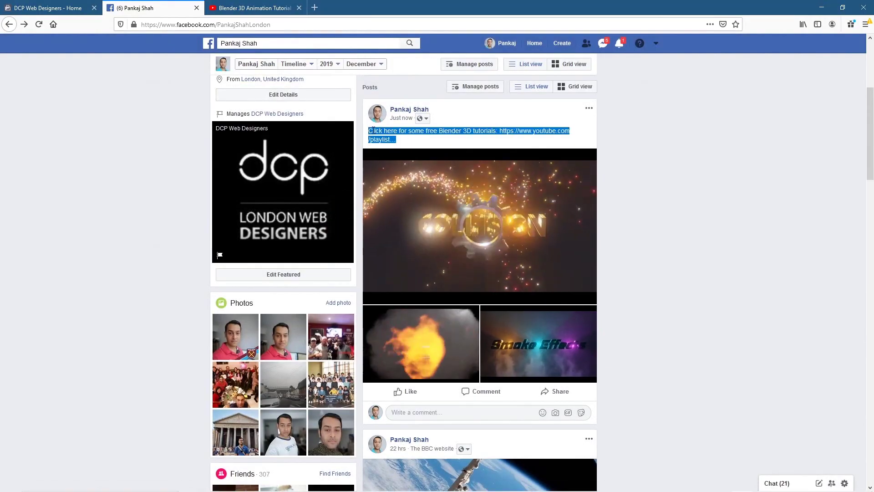
pyautogui.rightClick(402, 129)
pyautogui.click(415, 136)
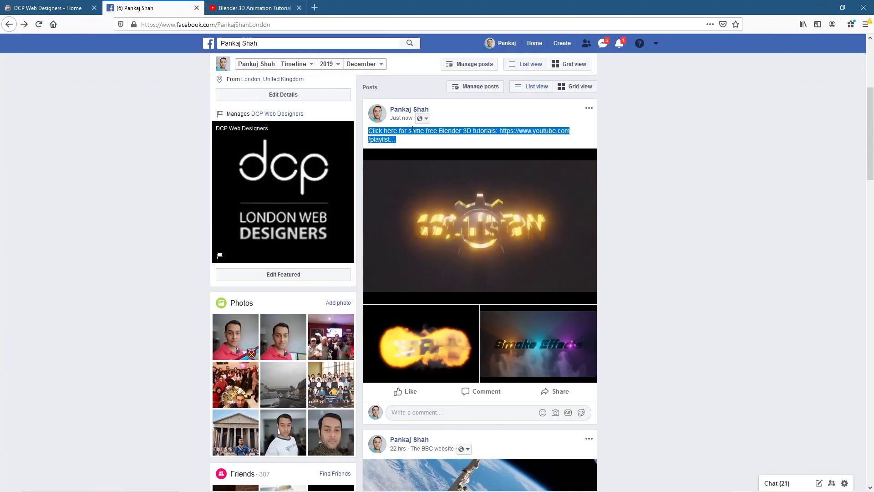
# - Share to a Page again, choose DCP Web Designers, and paste the copied caption as the message
pyautogui.click(556, 392)
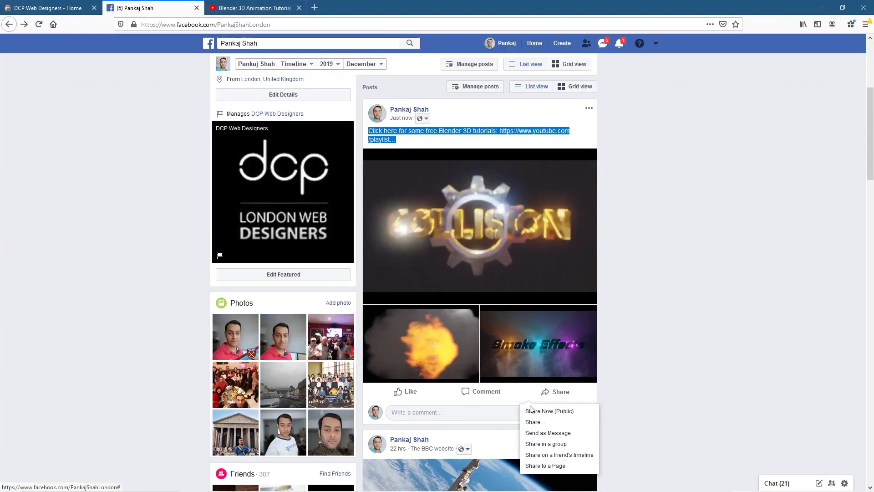
pyautogui.click(538, 464)
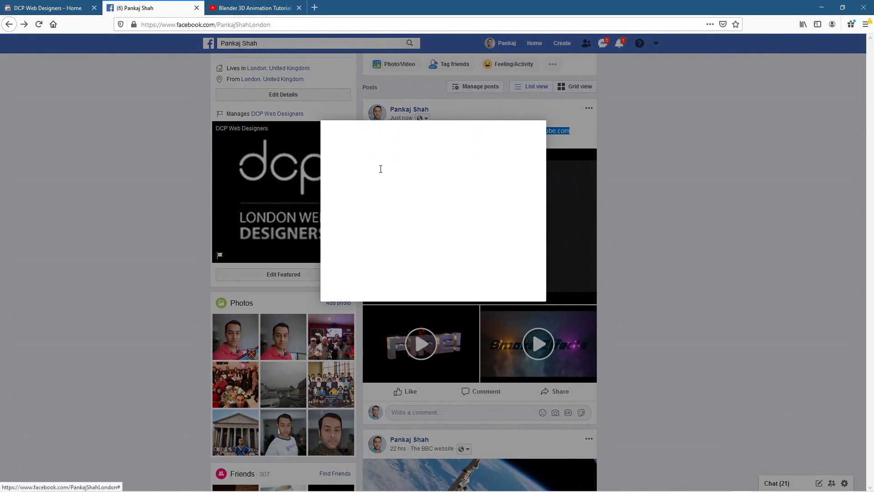
pyautogui.click(382, 150)
pyautogui.click(382, 170)
pyautogui.click(375, 170)
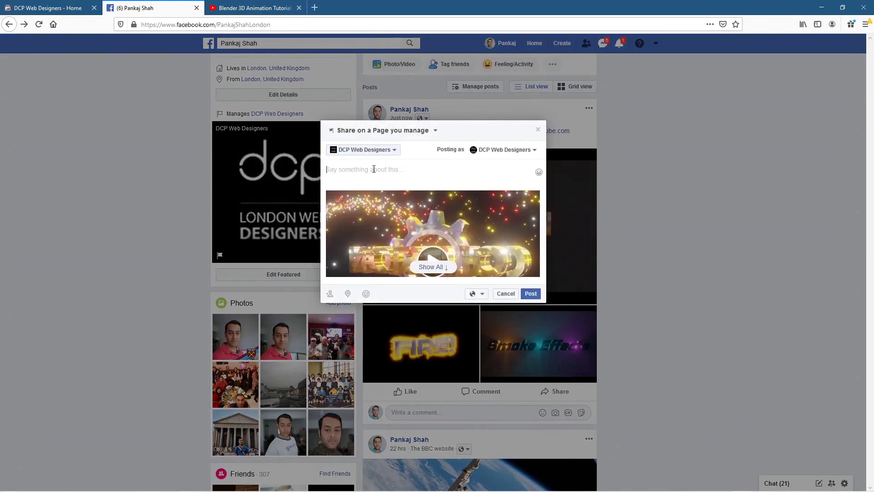
pyautogui.hotkey('ctrl', 'v')
# - After checking the YouTube playlist address, publish the share to the DCP Web Designers page
pyautogui.click(282, 7)
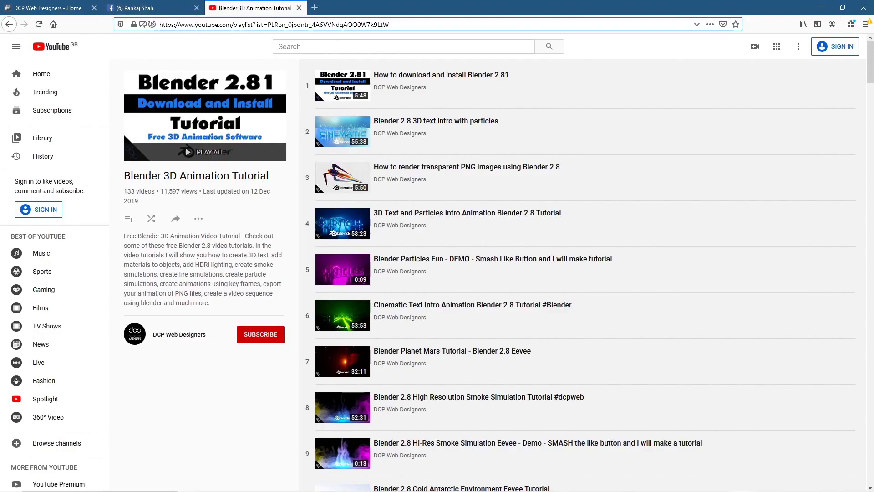
pyautogui.click(191, 24)
pyautogui.click(150, 8)
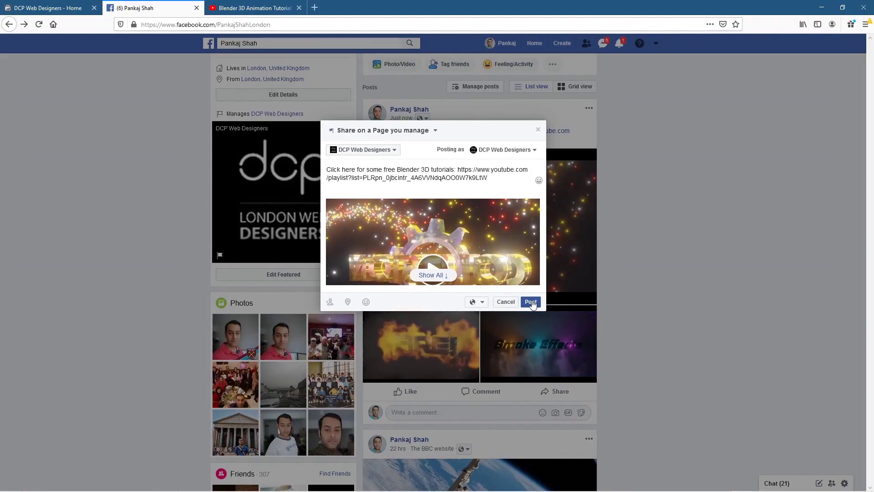
pyautogui.click(531, 302)
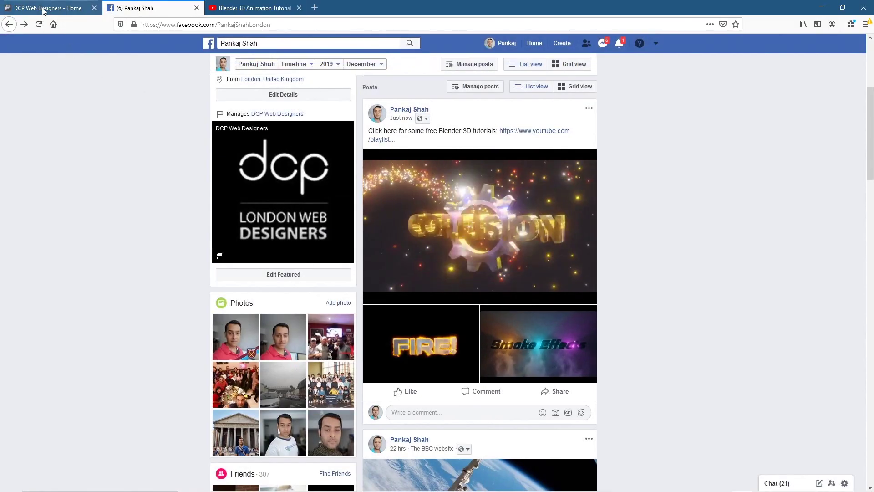
pyautogui.click(43, 8)
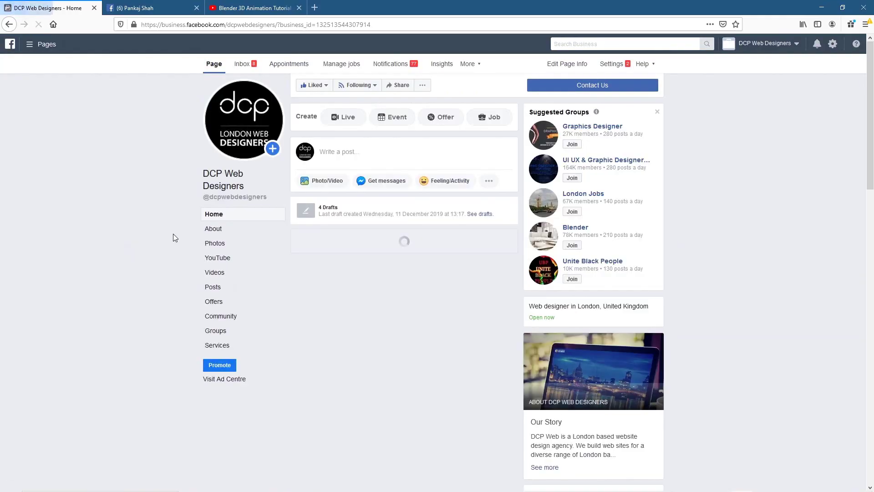
pyautogui.scroll(-8, 173, 234)
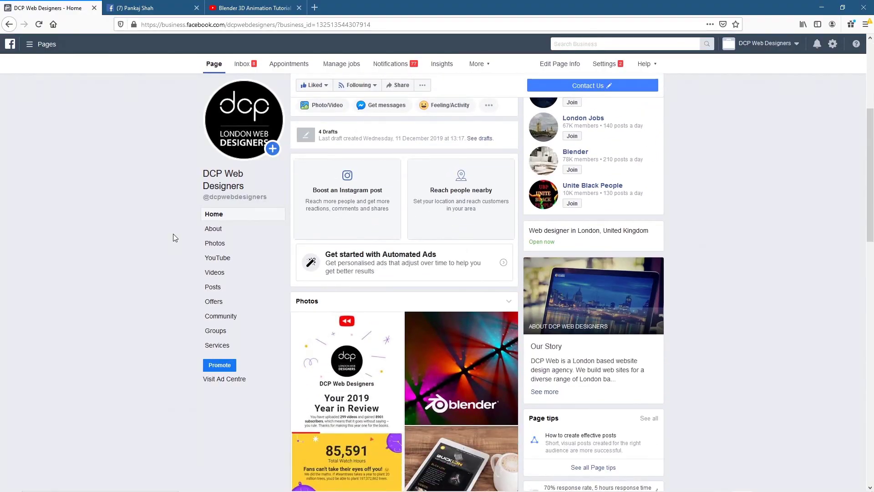
pyautogui.scroll(-8, 173, 234)
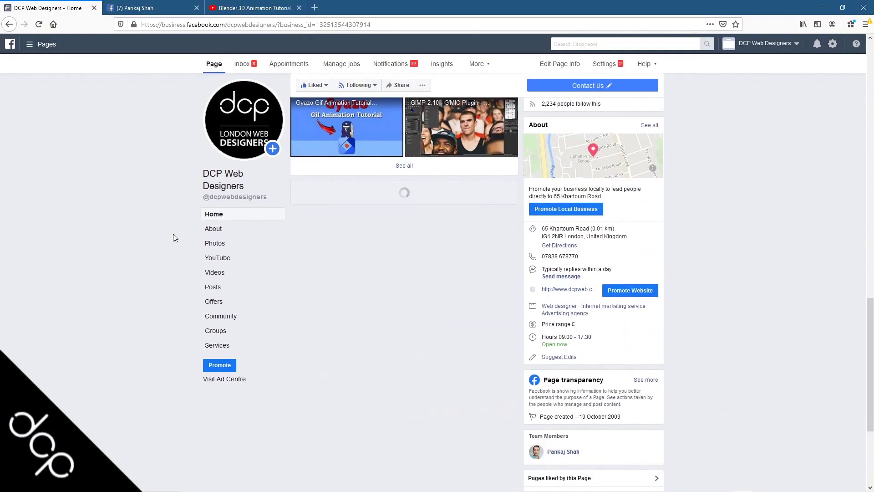
pyautogui.scroll(-8, 127, 257)
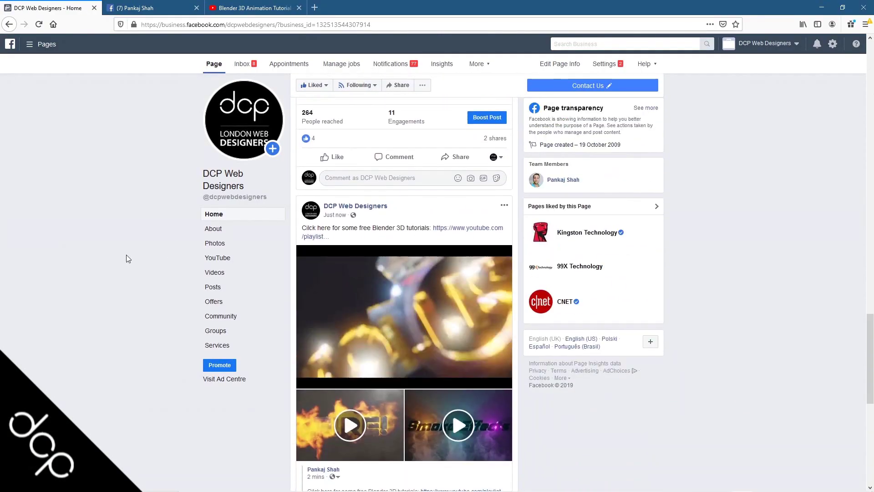
pyautogui.scroll(-2, 165, 284)
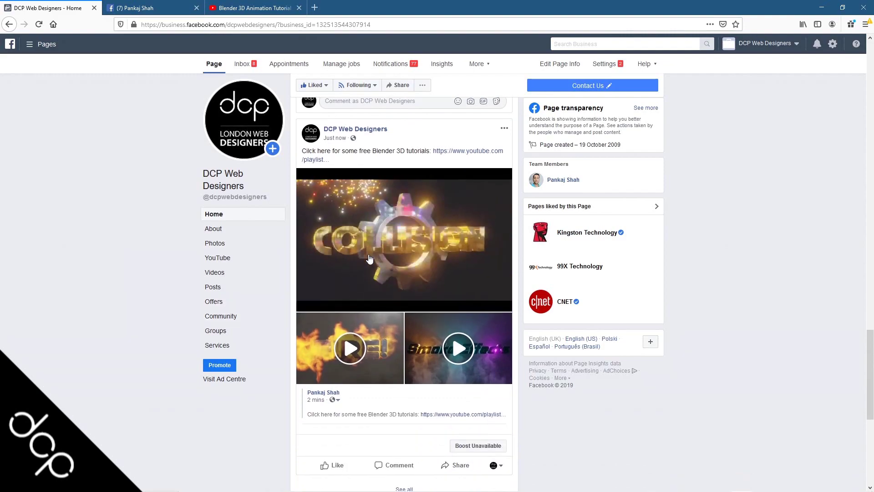
pyautogui.scroll(-2, 369, 259)
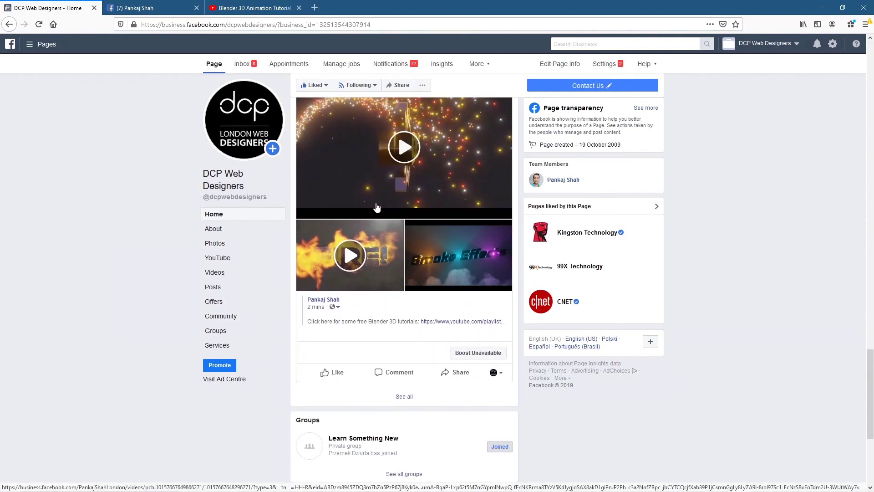
pyautogui.scroll(1, 371, 227)
pyautogui.scroll(3, 351, 292)
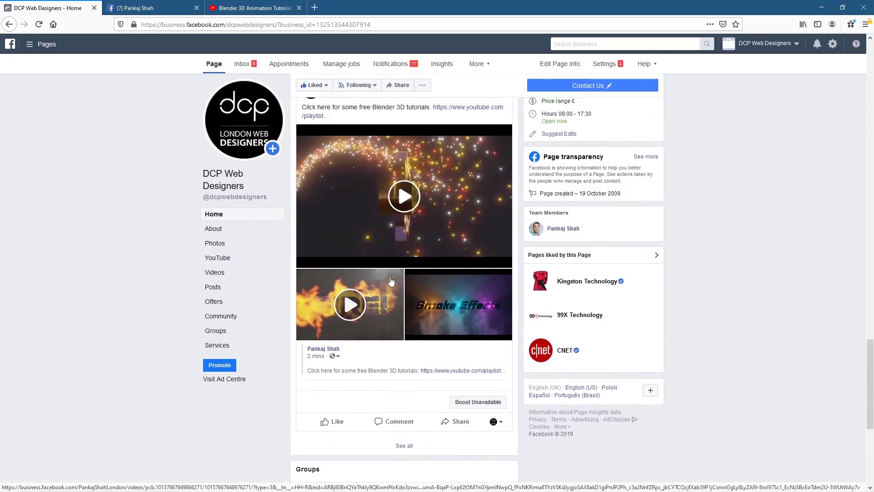
pyautogui.scroll(-3, 311, 378)
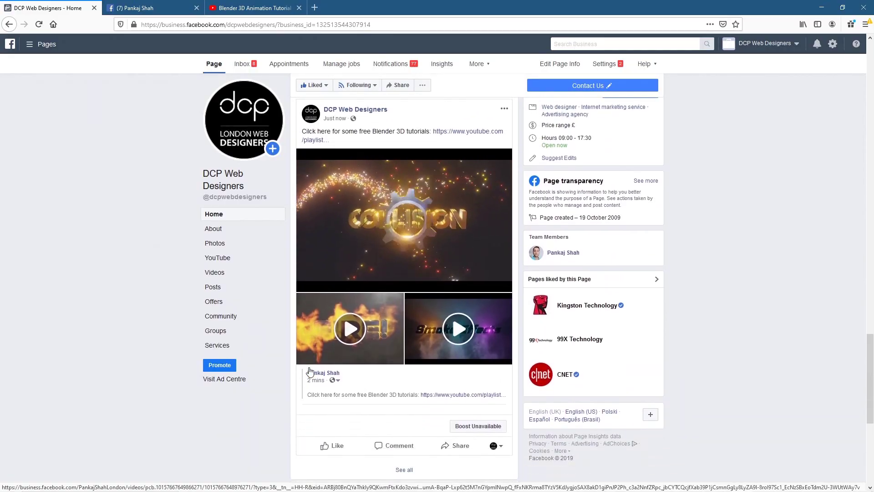
pyautogui.scroll(2, 337, 290)
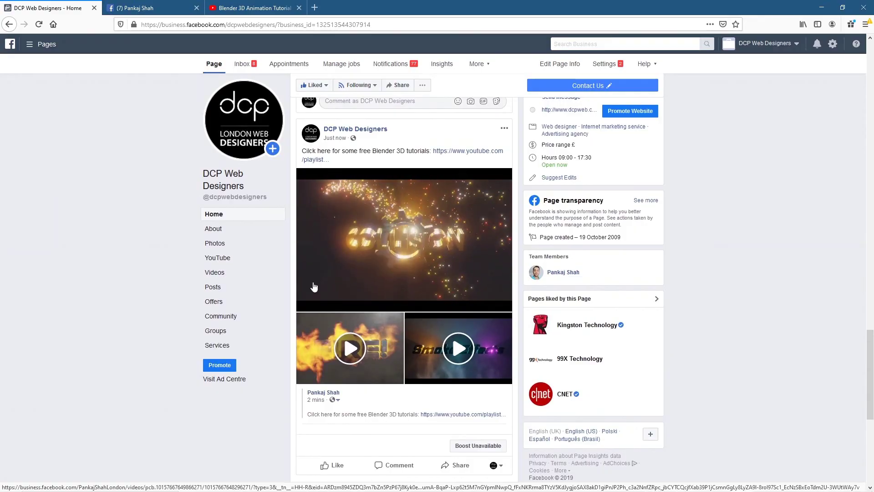
pyautogui.scroll(1, 405, 227)
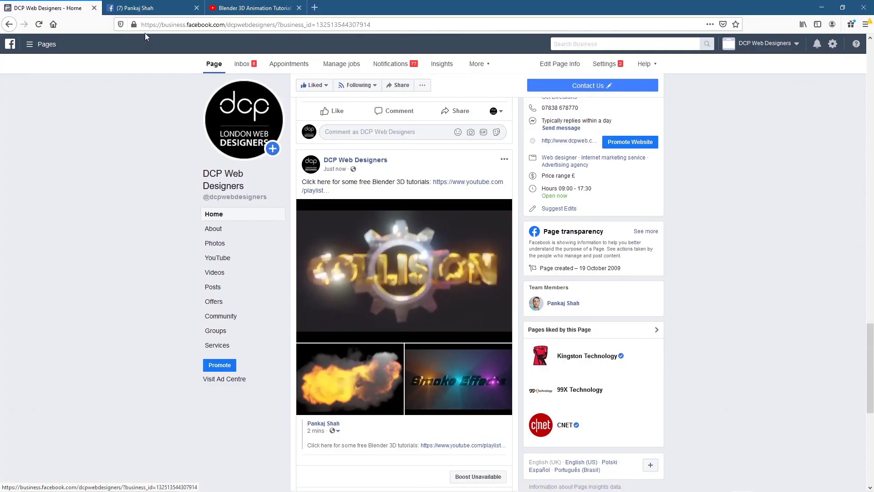
pyautogui.click(146, 3)
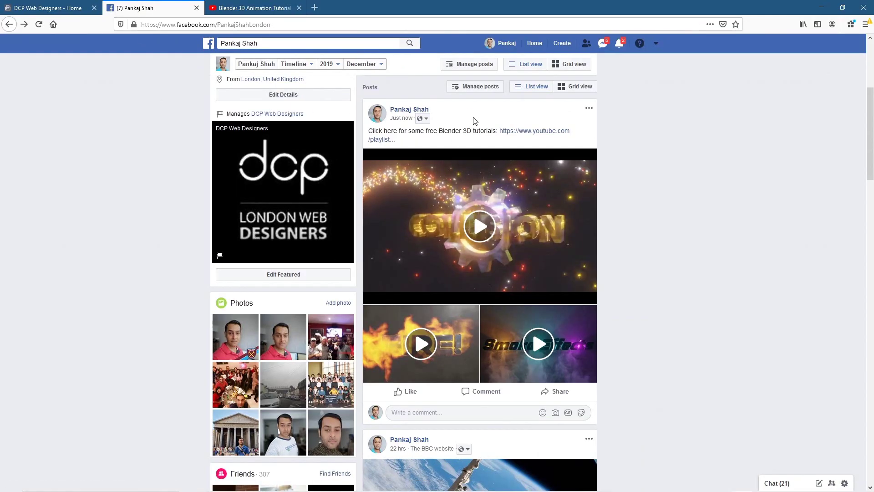
# - Return to the DCP Web Designers page and view the Collision video in the full viewer
pyautogui.click(68, 6)
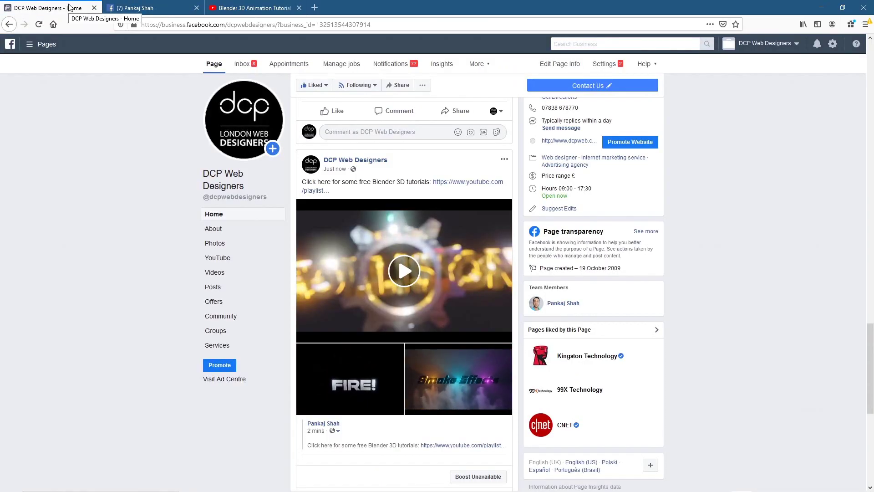
pyautogui.scroll(-3, 432, 316)
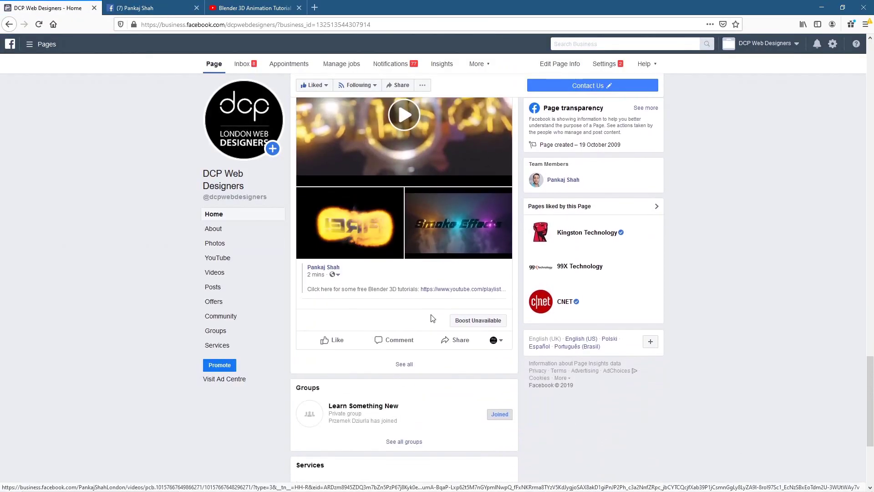
pyautogui.scroll(4, 431, 319)
pyautogui.scroll(2, 431, 318)
pyautogui.scroll(-3, 409, 292)
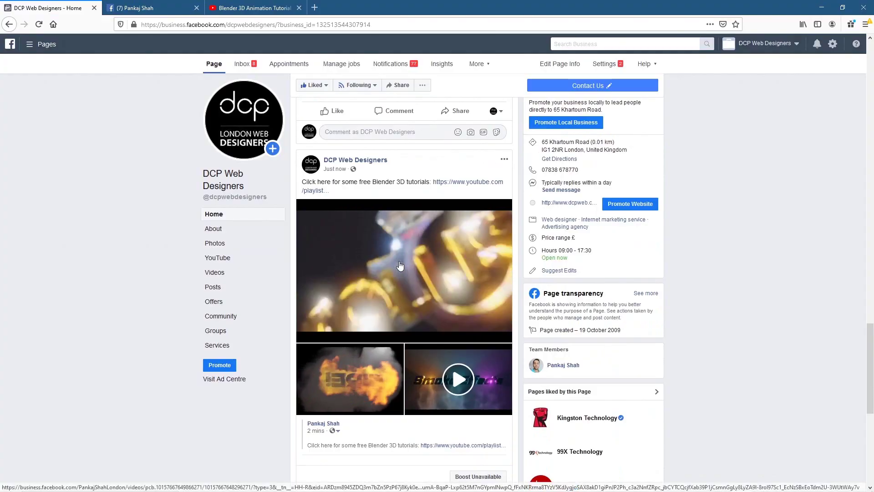
pyautogui.click(399, 265)
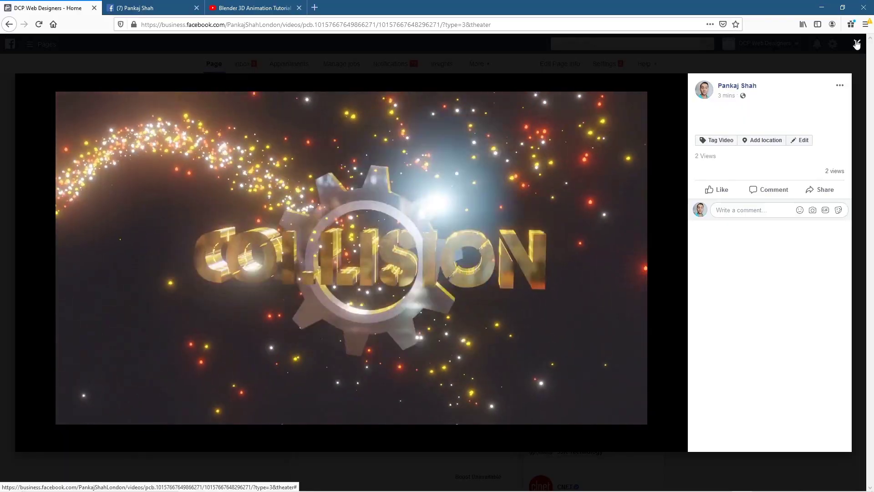
pyautogui.click(856, 44)
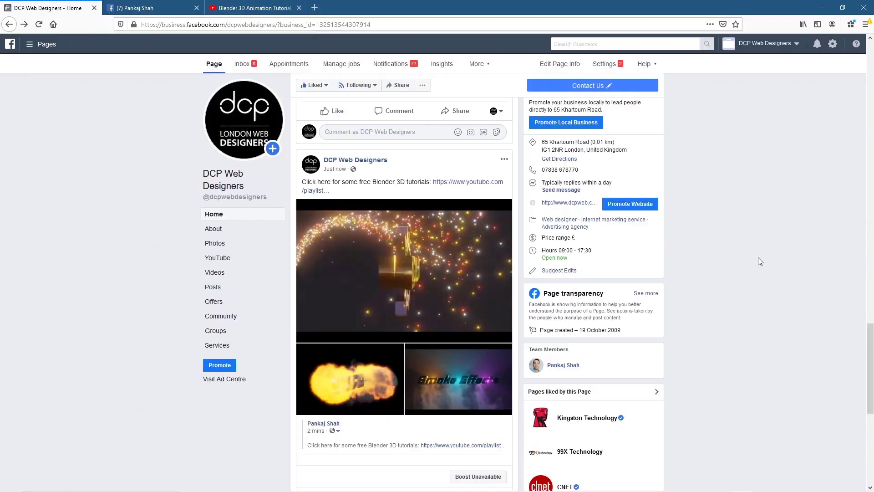
# - Begin a new page post and snap the browser to the left half beside the videos folder
pyautogui.scroll(-1, 548, 260)
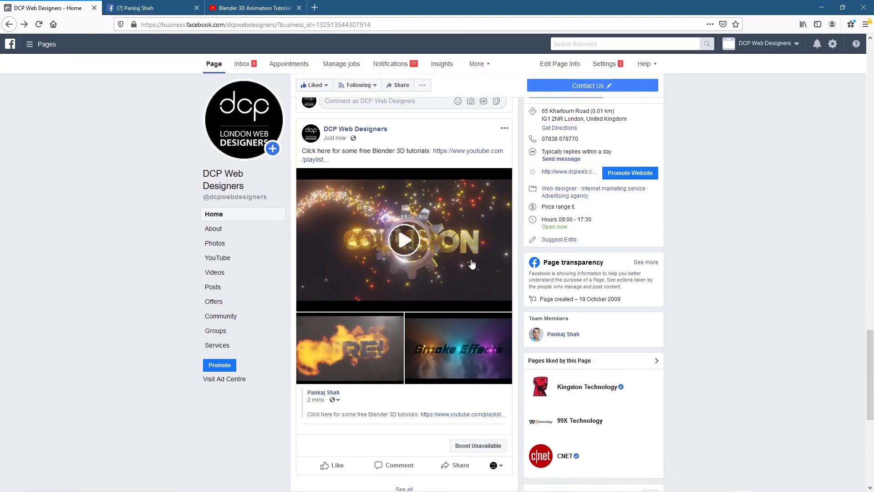
pyautogui.scroll(15, 471, 264)
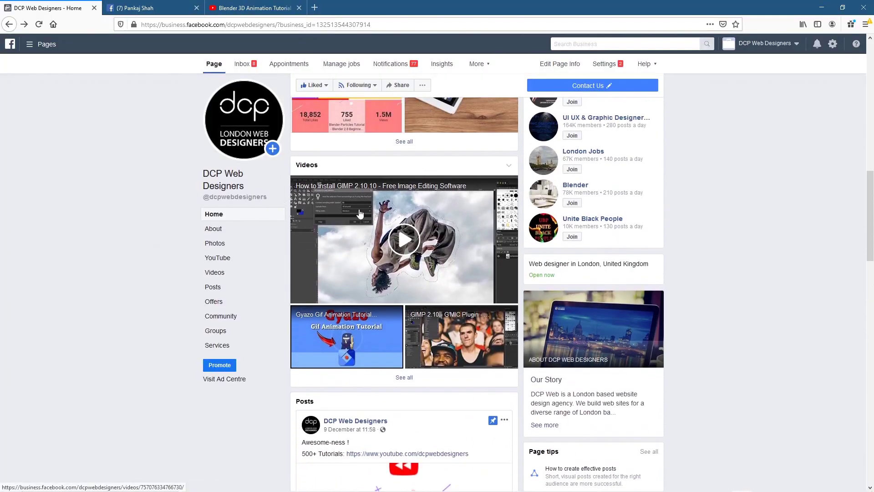
pyautogui.scroll(10, 360, 213)
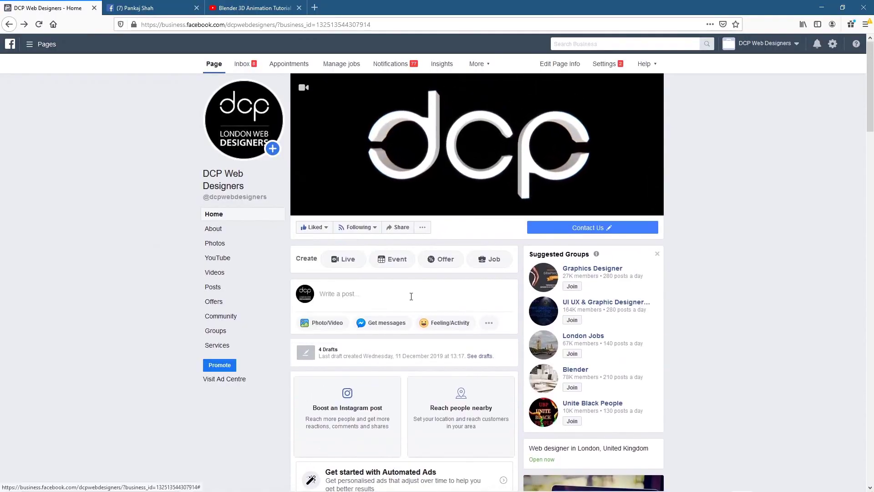
pyautogui.click(411, 296)
pyautogui.press('super+Left')
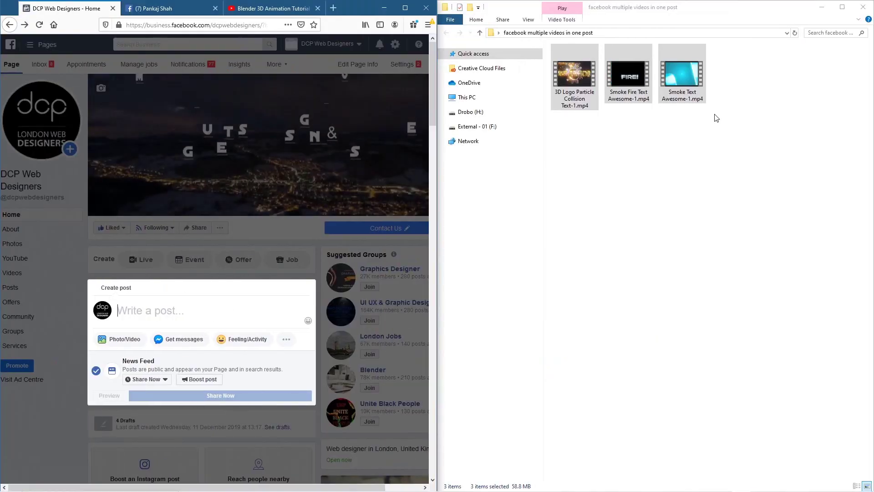
# - Drop the three MP4 videos onto the page post, dismiss the Too many files alert, and maximize Firefox
pyautogui.moveTo(682, 75); pyautogui.dragTo(165, 326)
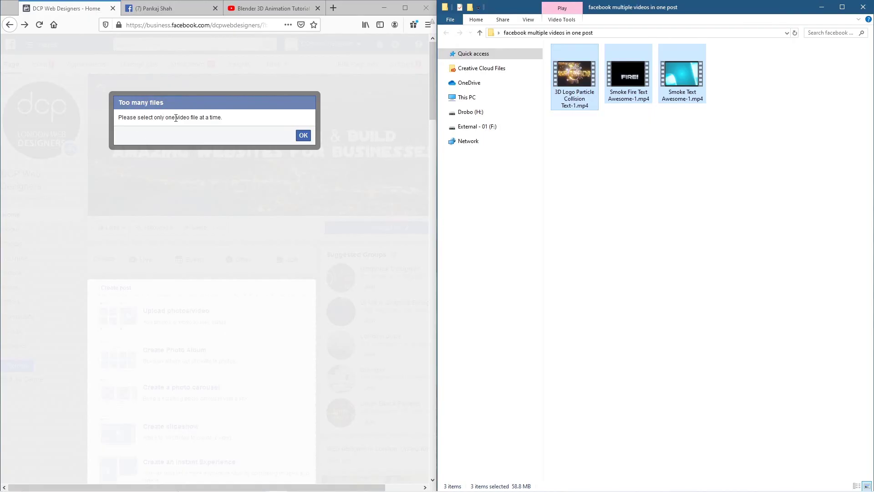
pyautogui.click(303, 135)
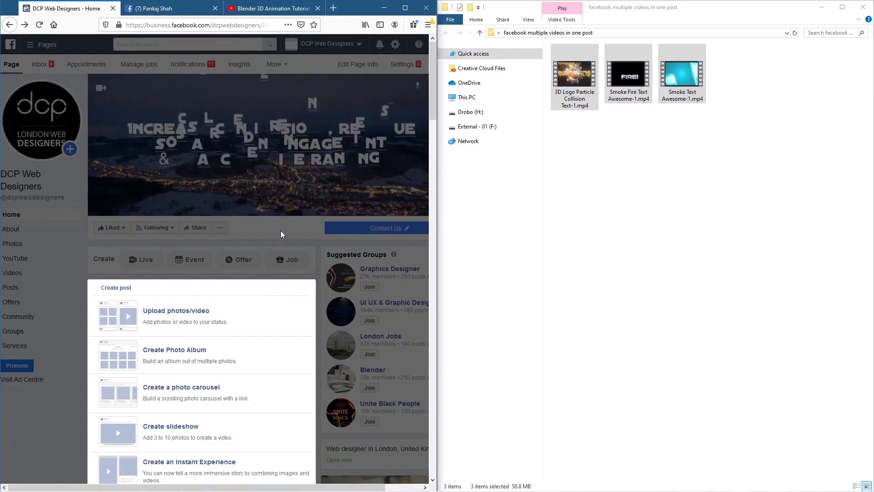
pyautogui.scroll(-3, 279, 232)
pyautogui.scroll(3, 248, 307)
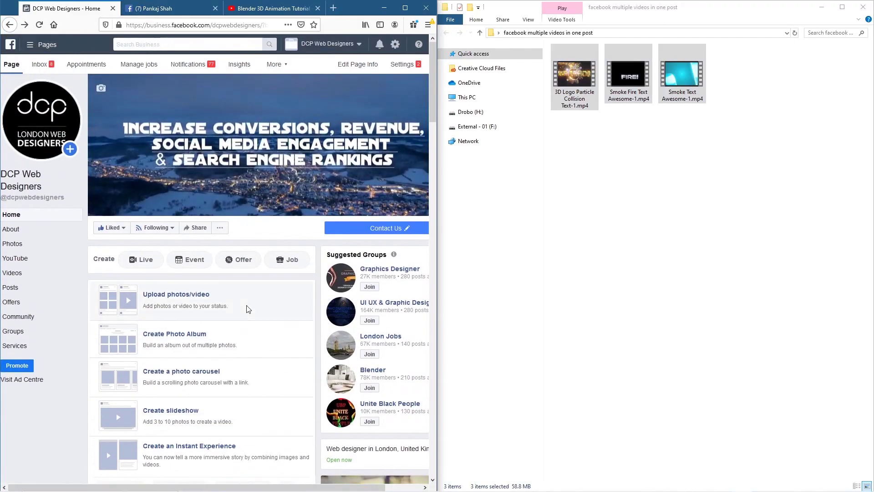
pyautogui.scroll(-4, 232, 311)
pyautogui.scroll(-8, 233, 311)
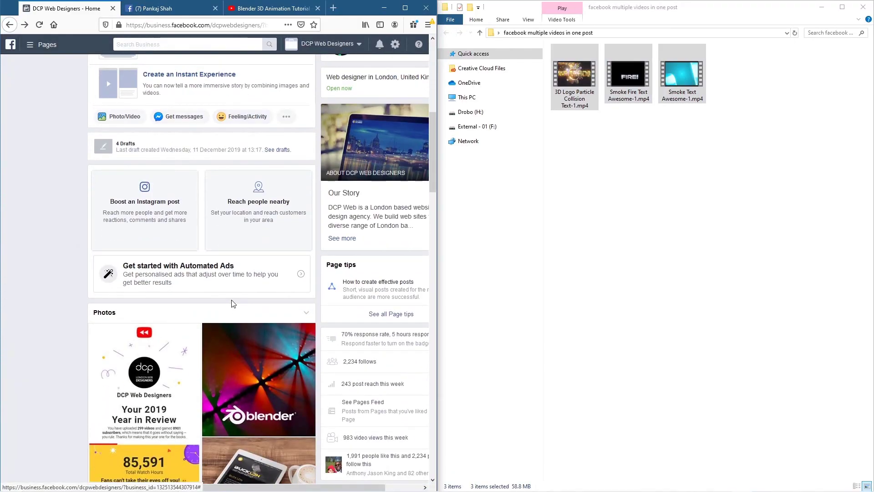
pyautogui.click(405, 10)
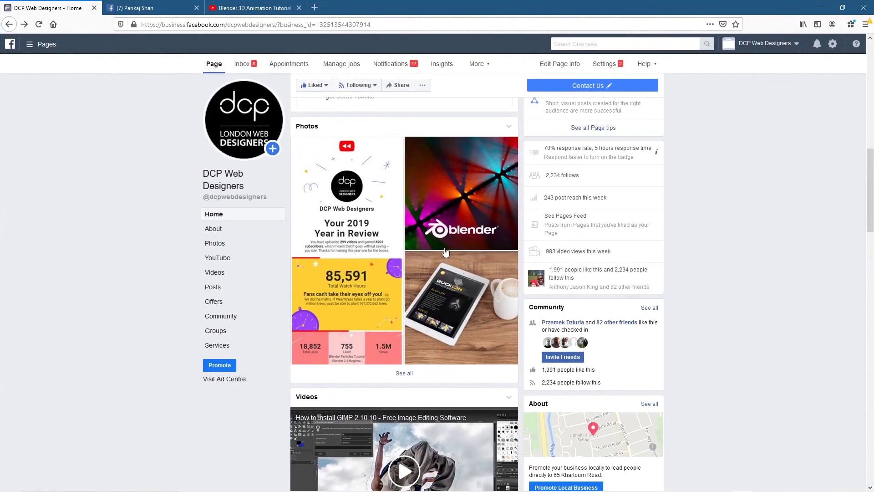
pyautogui.scroll(-12, 442, 253)
# - Scroll the page feed to review the shared Blender post, then close the video files folder
pyautogui.scroll(-9, 430, 250)
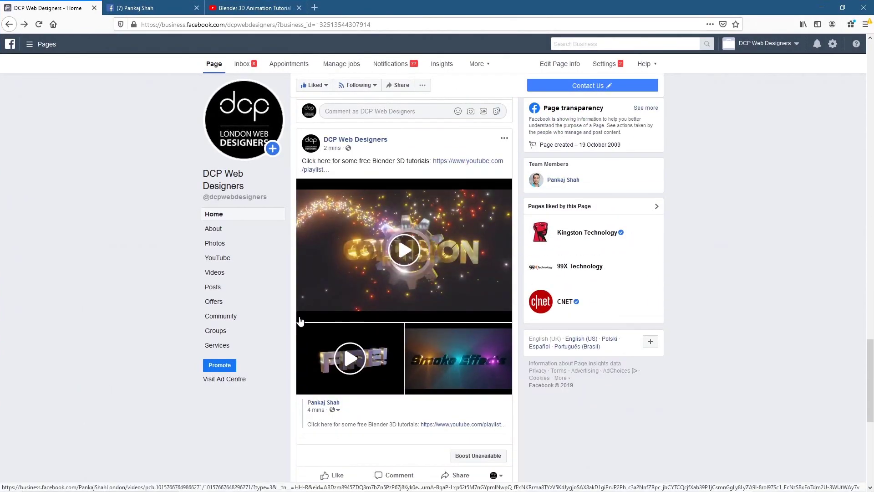
pyautogui.scroll(-2, 407, 255)
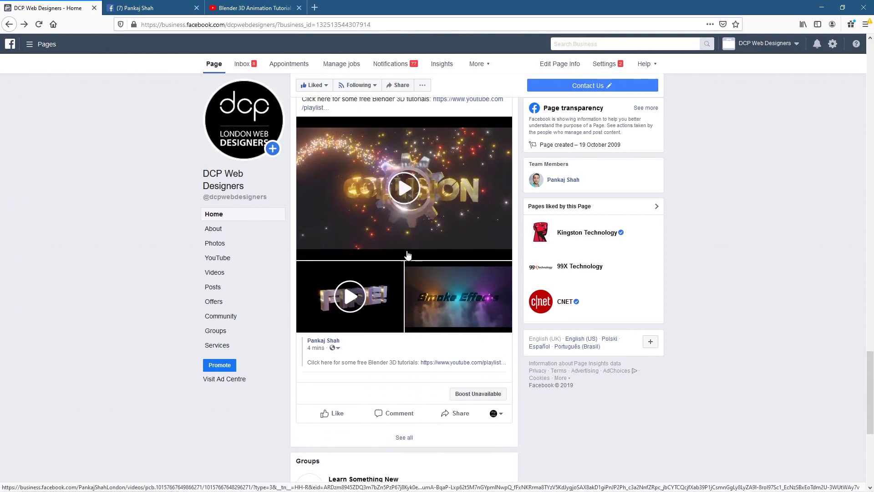
pyautogui.scroll(10, 351, 220)
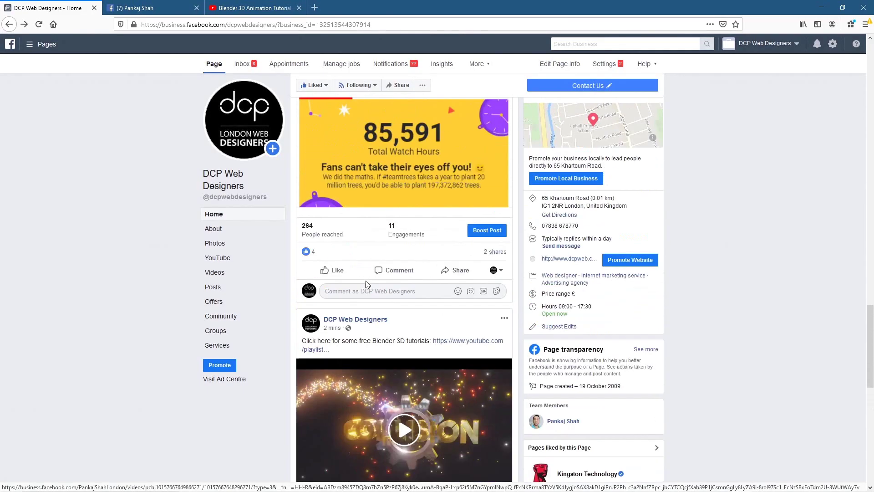
pyautogui.scroll(-10, 367, 282)
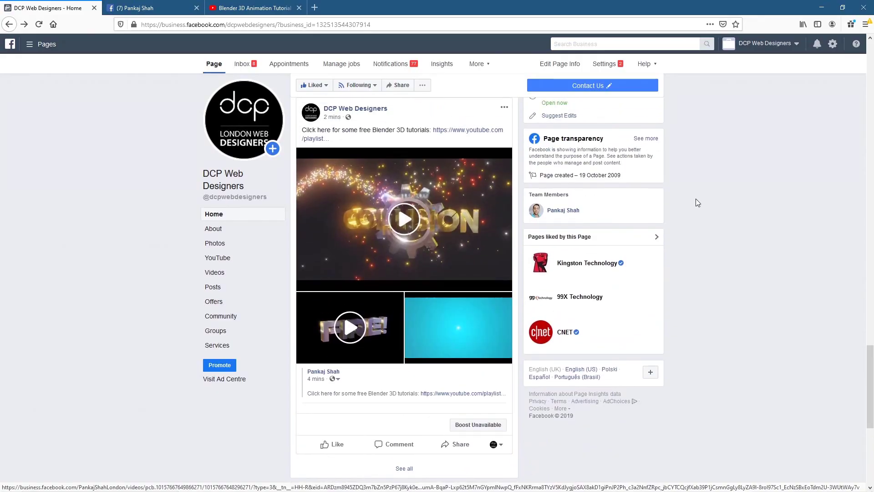
pyautogui.scroll(3, 701, 203)
pyautogui.scroll(15, 709, 234)
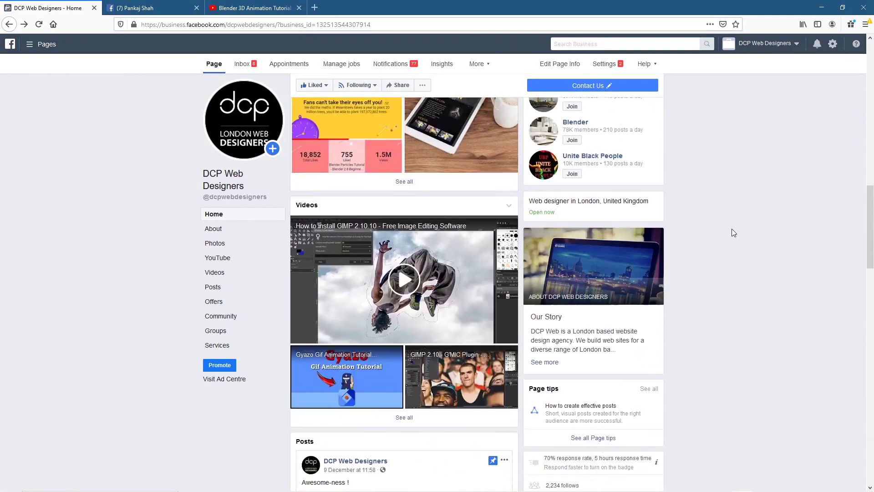
pyautogui.click(820, 7)
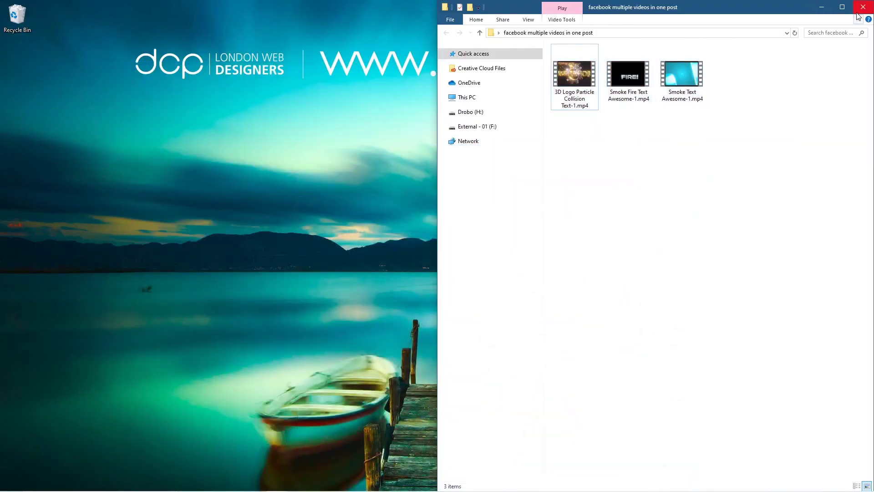